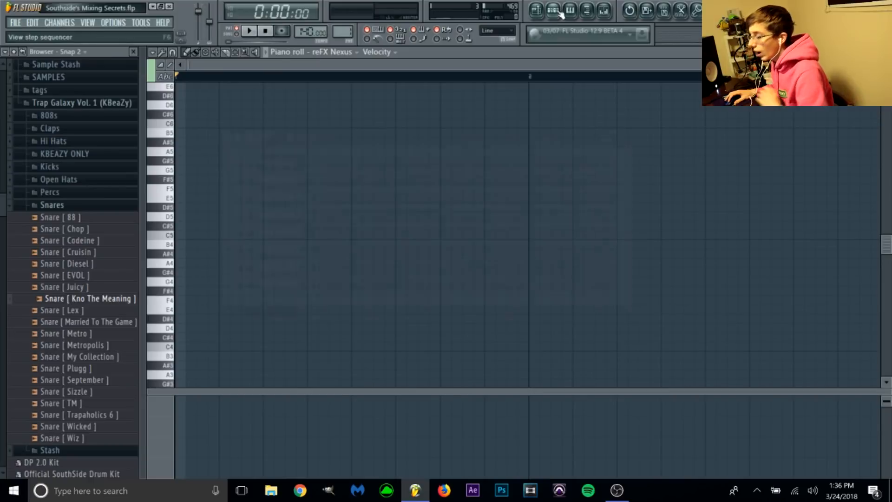
Audition the reFX Nexus, 808, clap, snare, hi-hat, open hat and kick channels in the step sequencer.
key(F6)
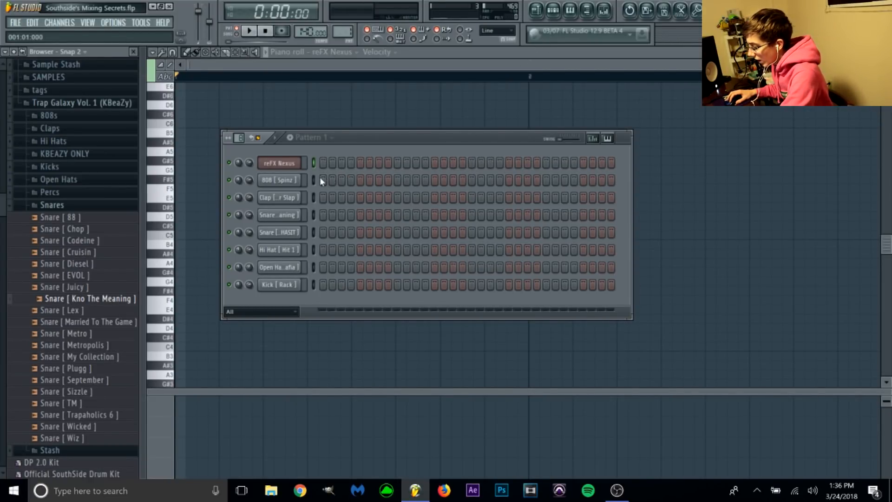
key(z)
key(z)
key(b)
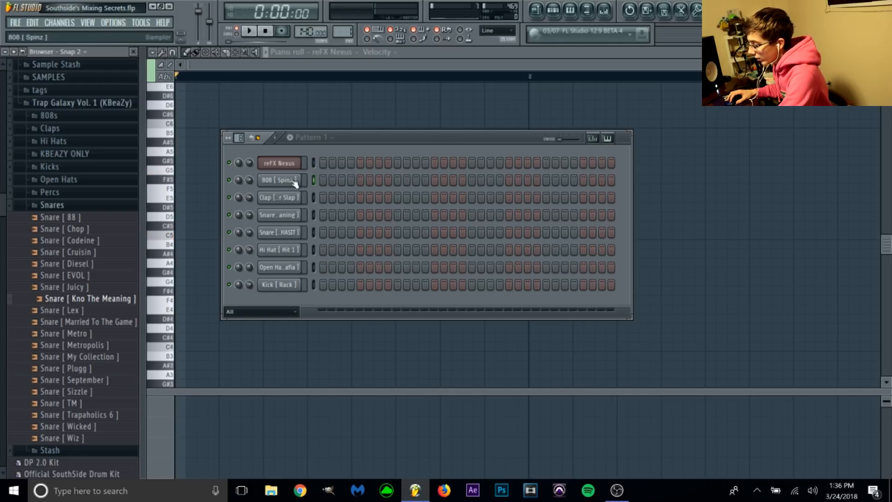
key(z)
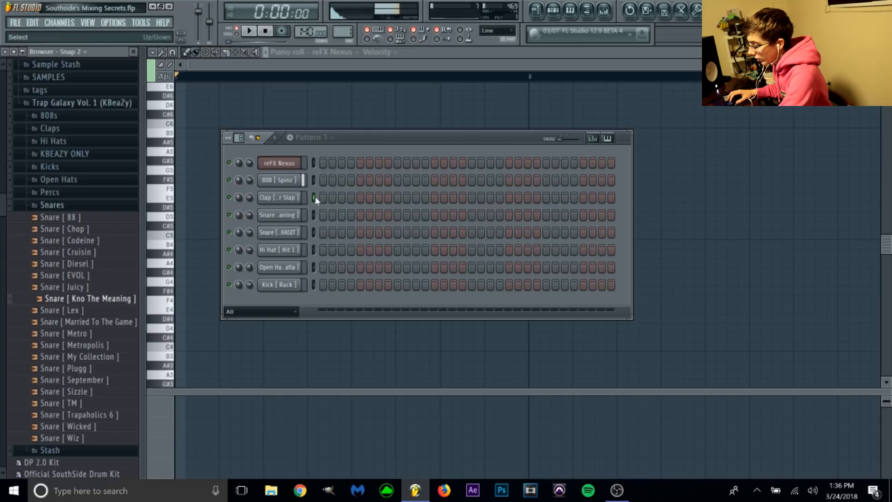
key(z)
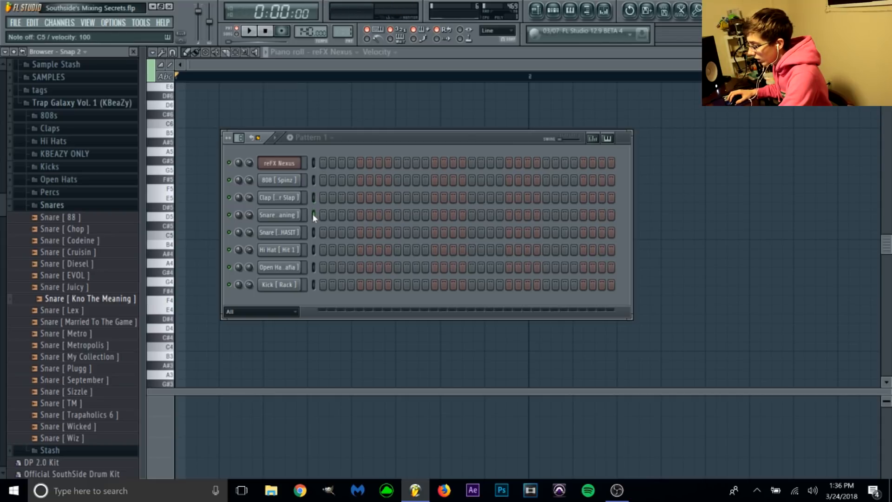
click(313, 232)
key(z)
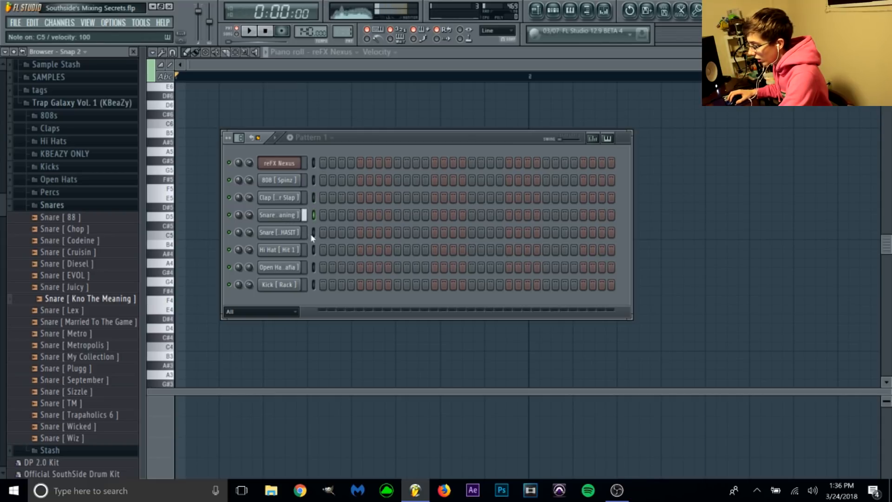
click(314, 251)
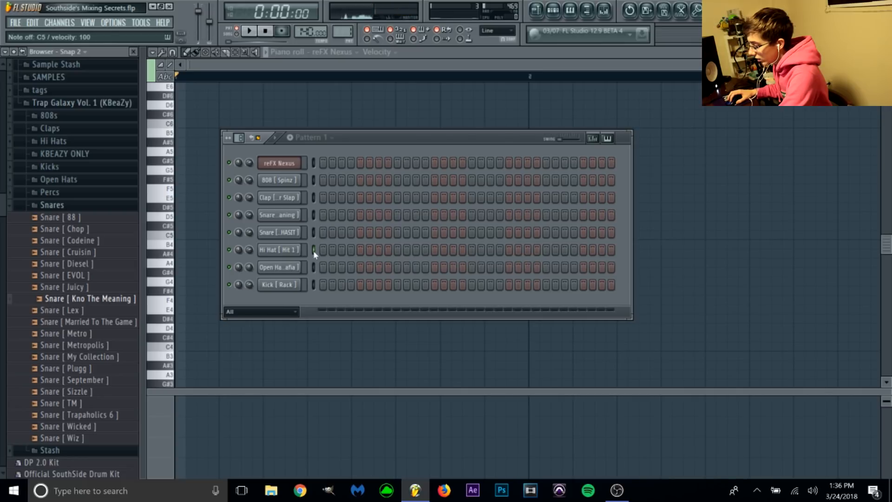
click(314, 267)
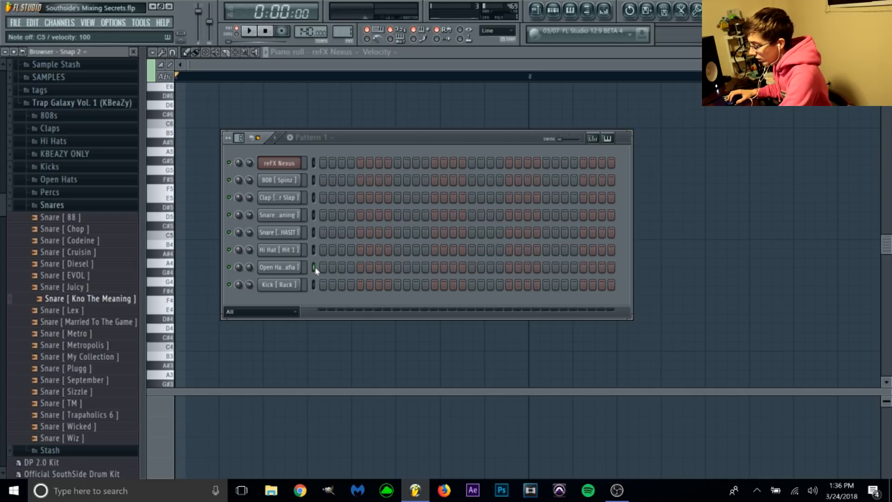
click(313, 284)
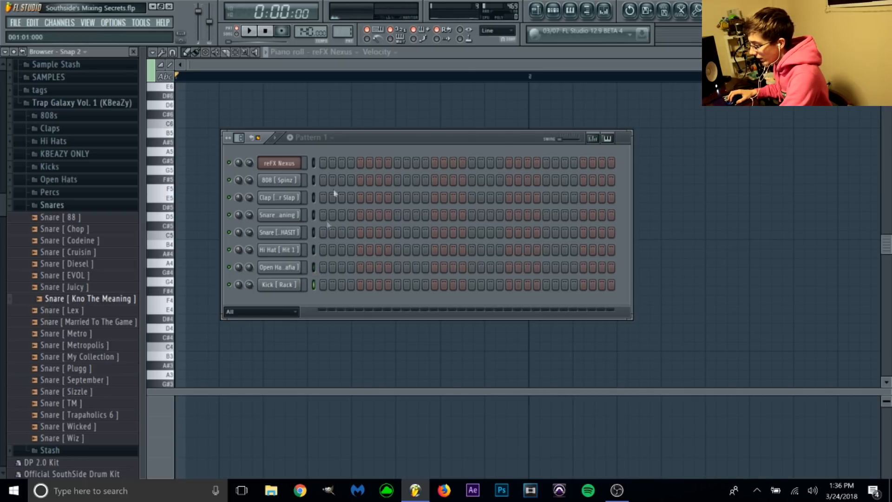
key(F6)
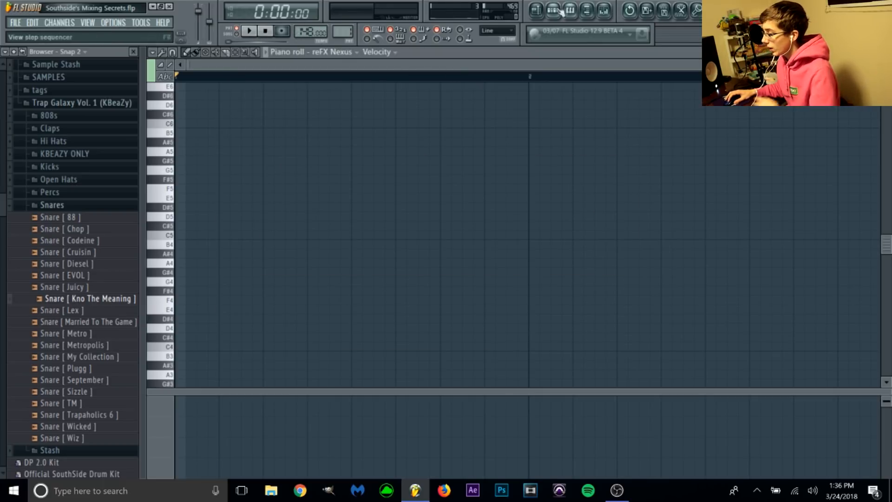
Review the mixer tracks the channels are routed to, from reFX Nexus through Kick [ Rack ].
click(606, 14)
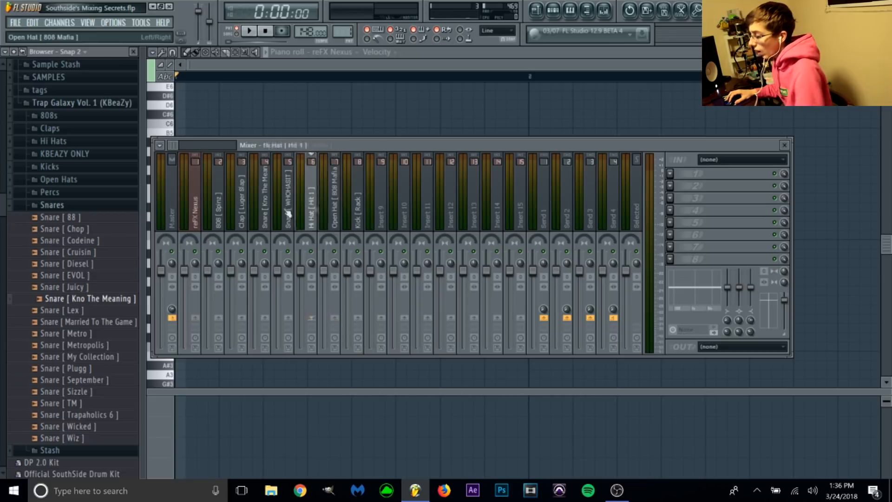
click(358, 204)
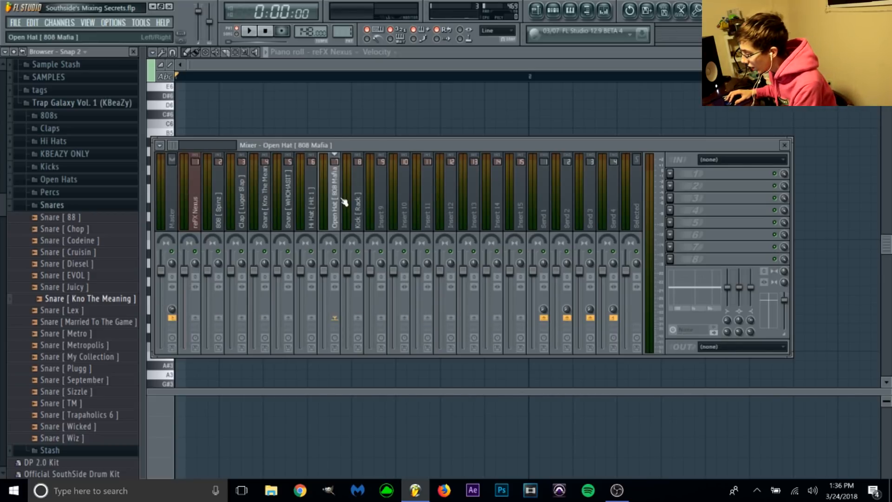
click(195, 207)
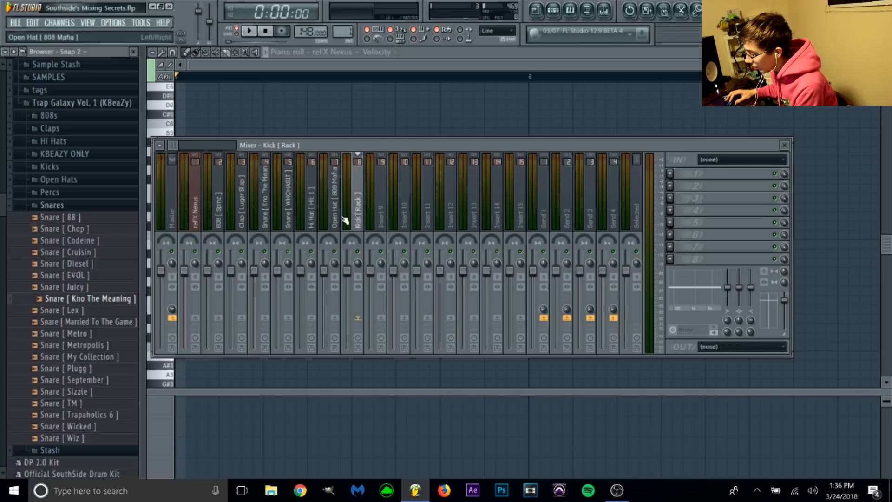
click(164, 208)
drag(161, 206, 358, 210)
click(202, 211)
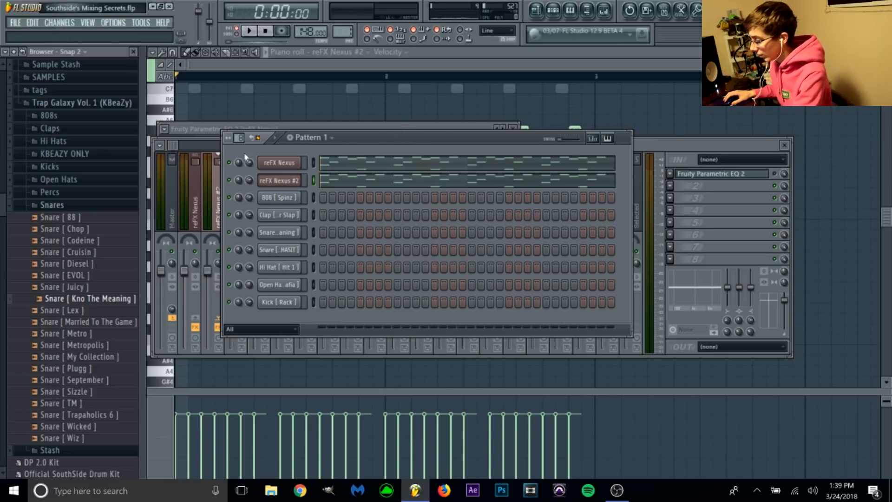
Preview the melody, place 808 [ Spinz ] hits on steps 1 and 7 of Pattern 1, and resume playback.
key(space)
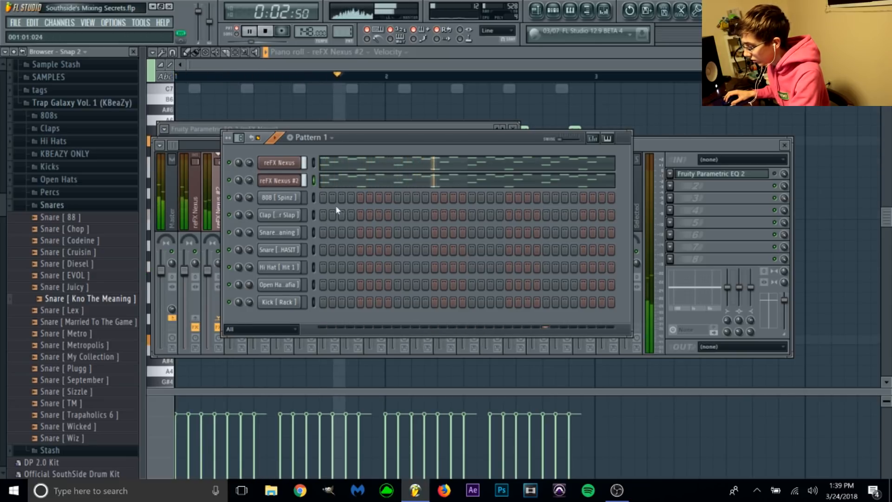
key(space)
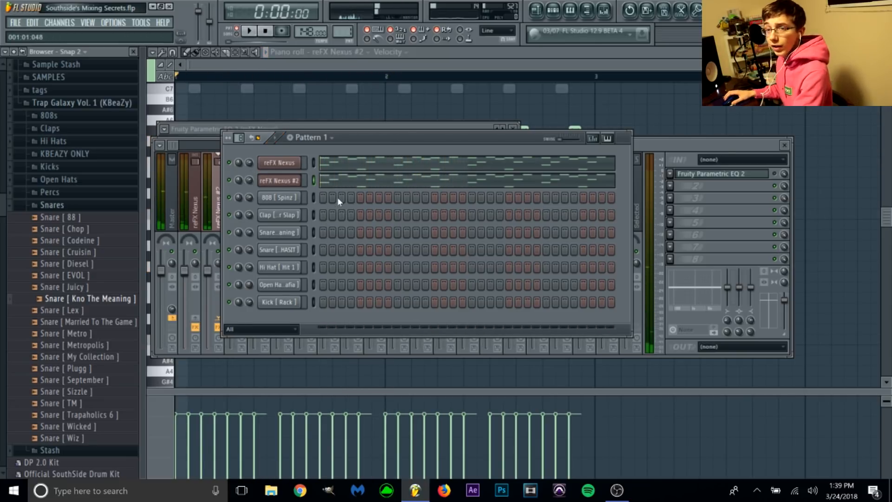
click(379, 198)
key(space)
click(546, 197)
click(583, 197)
click(546, 198)
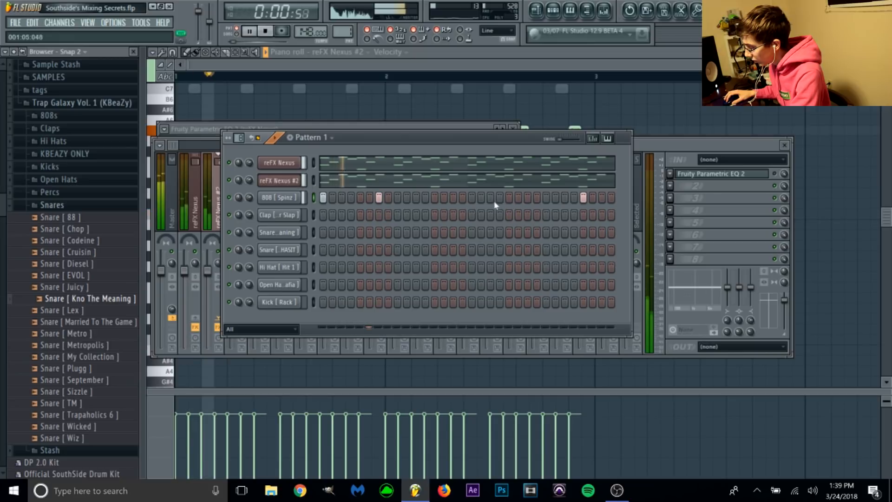
click(528, 198)
click(584, 197)
click(528, 198)
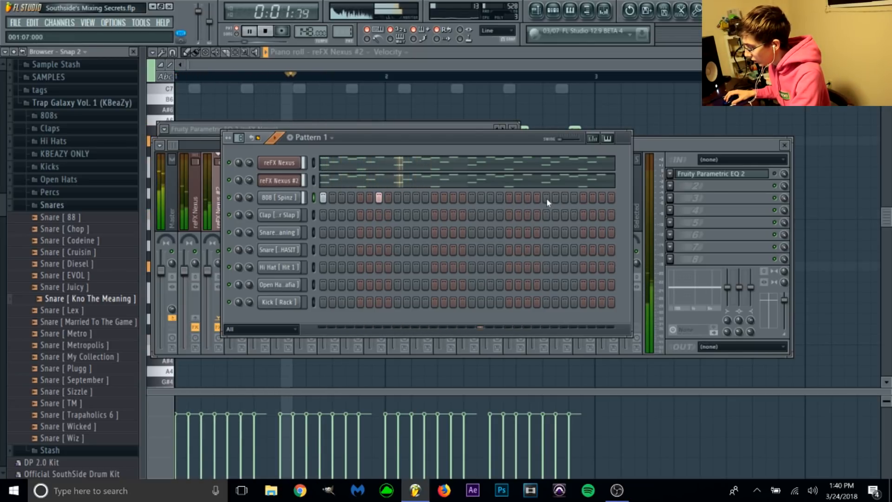
Add 808 [ Spinz ] hits on steps 21, 27, 30 and 31 of Pattern 1.
click(509, 198)
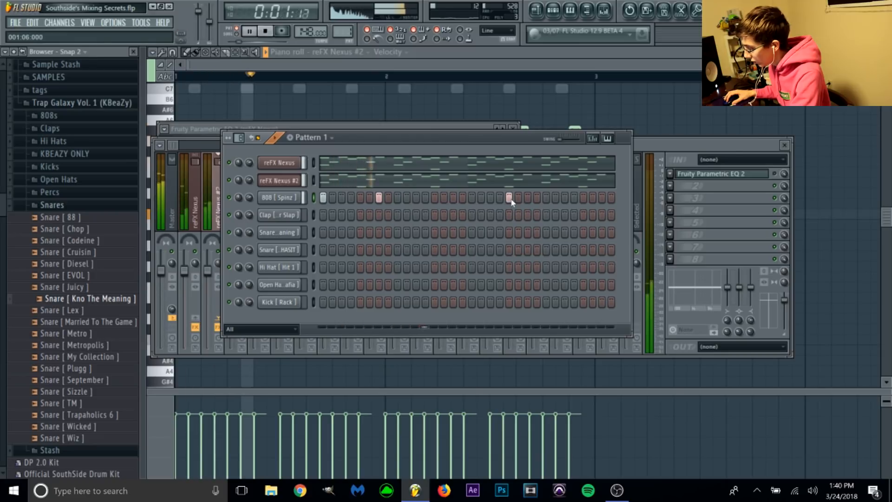
click(565, 198)
click(583, 198)
click(593, 197)
right_click(592, 198)
right_click(583, 198)
click(593, 199)
click(602, 198)
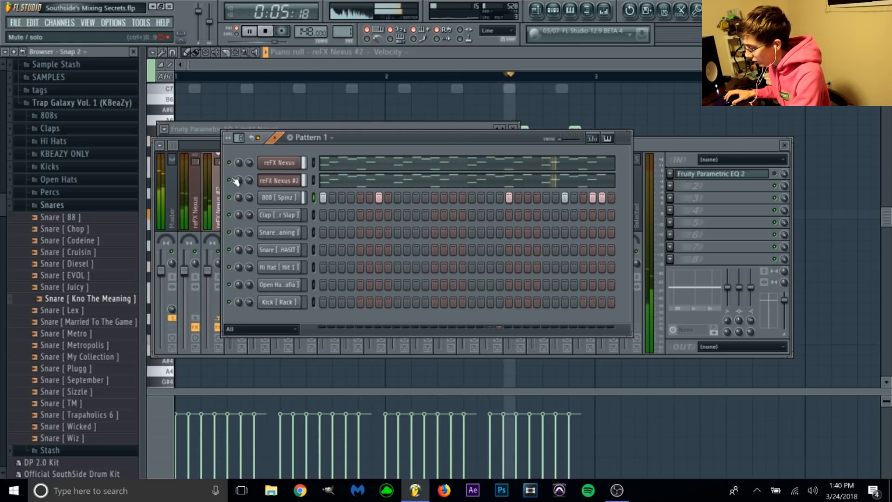
Program the clap on steps 9 and 25, and the Kno The Meaning snare on steps 9, 19 and 25.
click(397, 215)
click(546, 215)
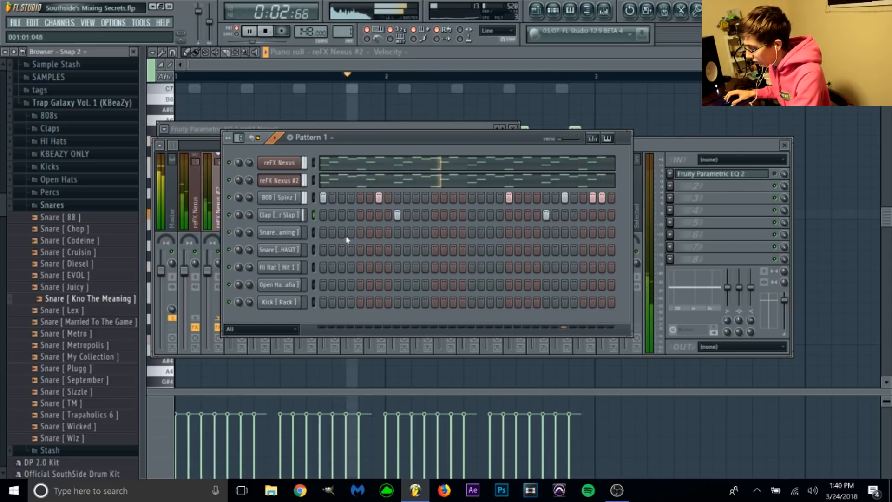
click(397, 232)
click(491, 233)
click(547, 232)
Place the WHOHASIT snare on steps 3 and 15, and fill the hi-hat on every second step.
click(341, 249)
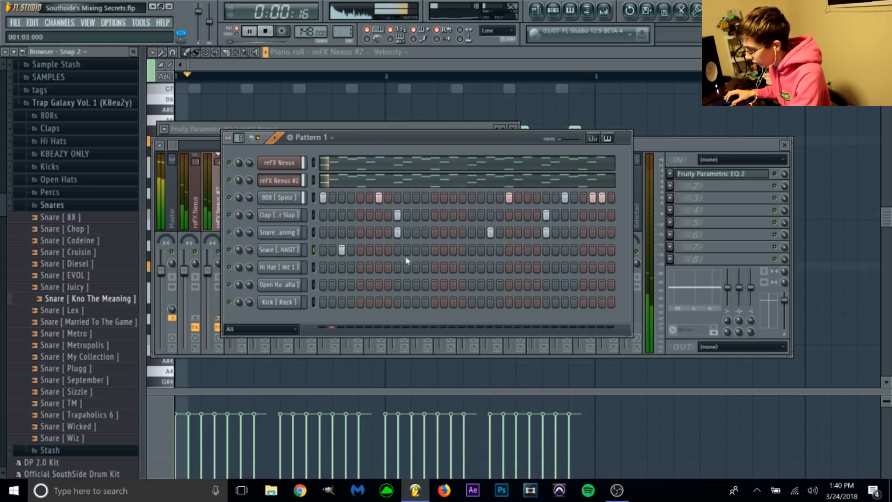
click(453, 249)
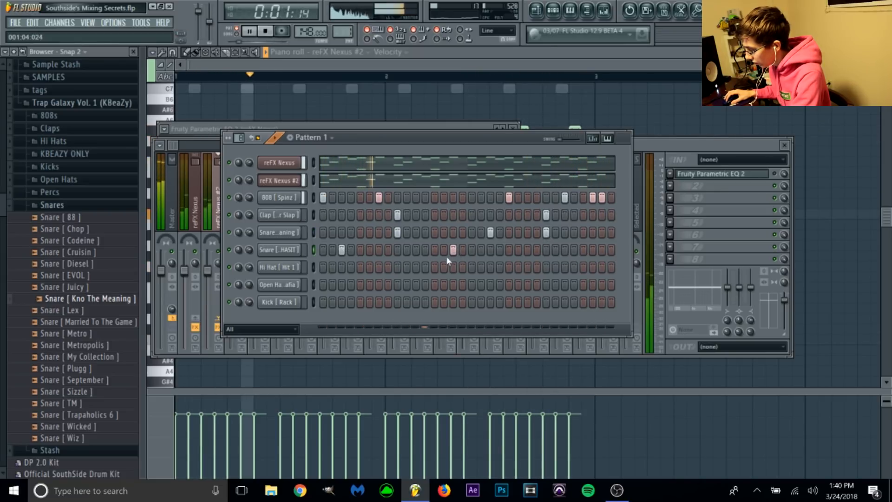
right_click(315, 268)
click(340, 373)
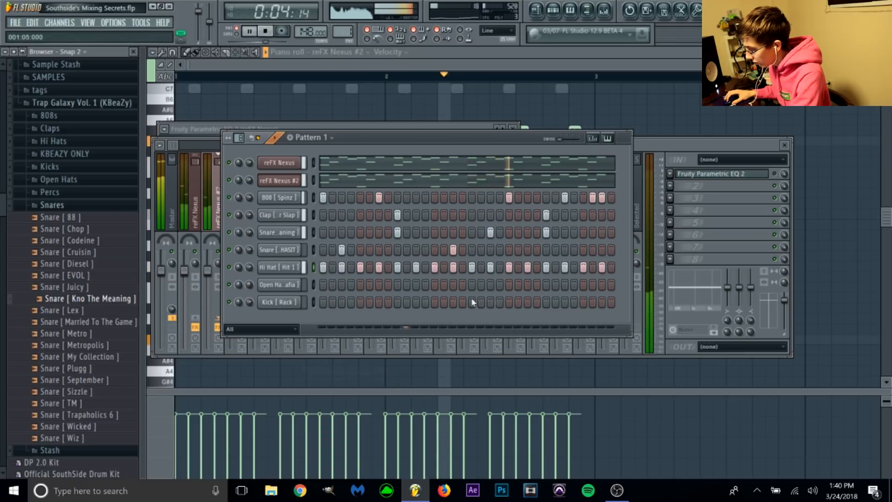
Program the open hat on steps 5 and 21, and the kick on steps 1, 7, 21, 27, 30 and 31.
click(509, 284)
click(360, 284)
click(323, 302)
click(378, 302)
click(509, 302)
click(565, 302)
click(593, 302)
click(602, 302)
Listen to the complete melody and drum pattern, stopping playback at the end.
key(space)
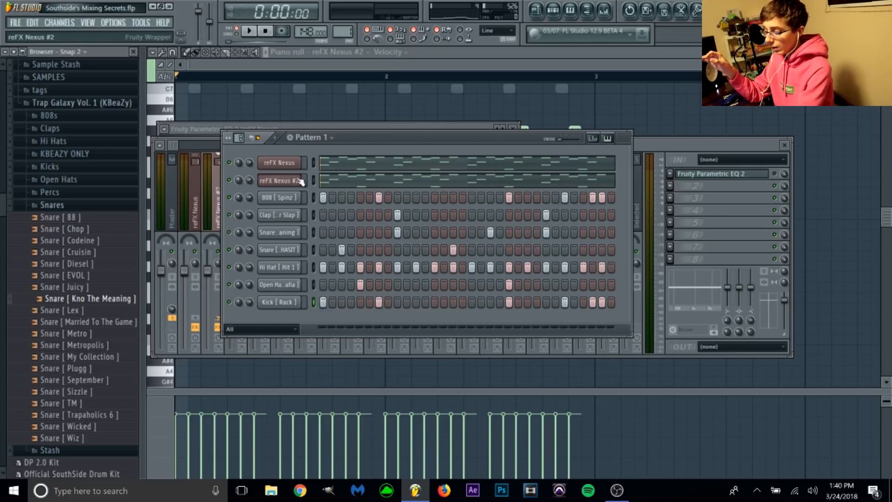
key(space)
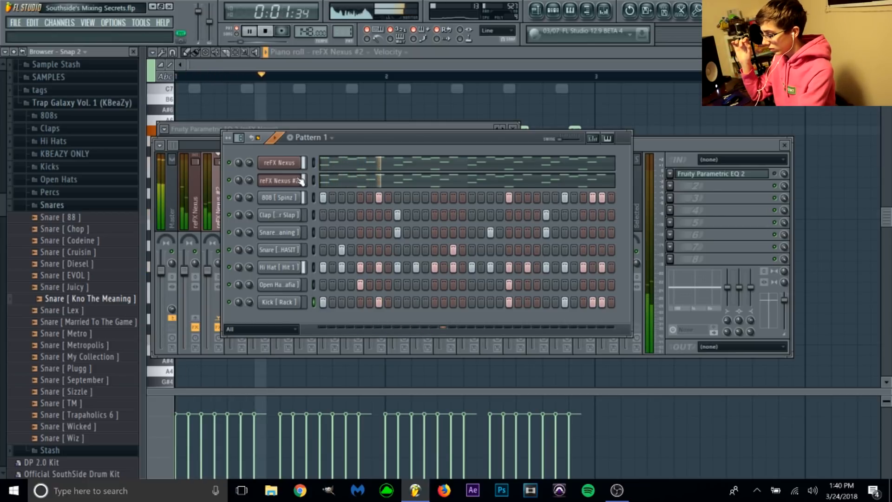
key(space)
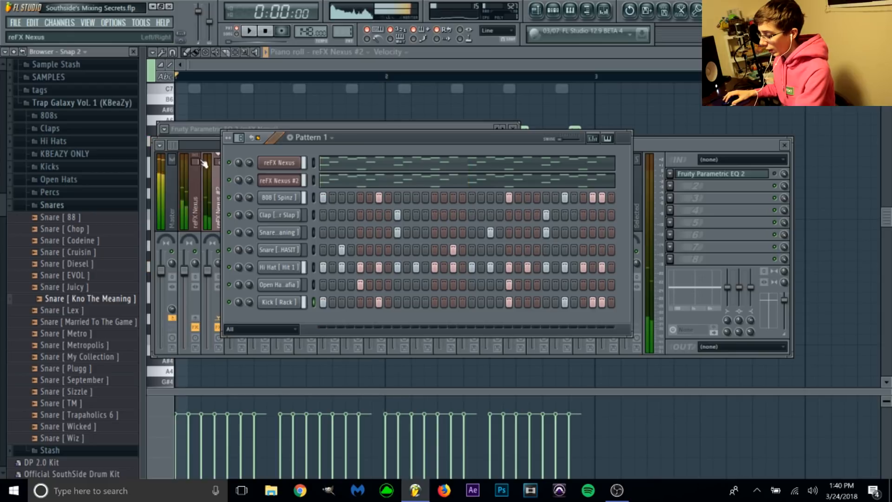
Open Fruity Parametric EQ 2 on the first reFX Nexus mixer track and shift its low-cut band 1 slightly higher in frequency.
click(195, 189)
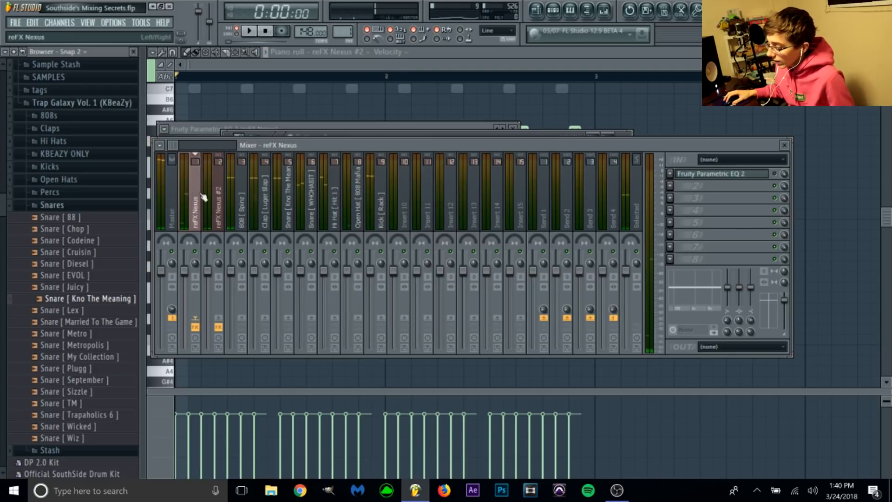
click(749, 177)
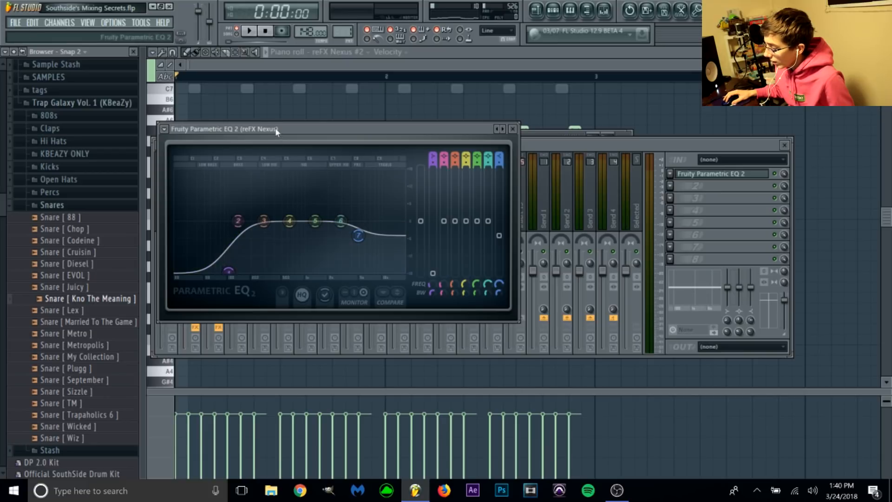
drag(279, 130, 395, 195)
drag(347, 341, 350, 339)
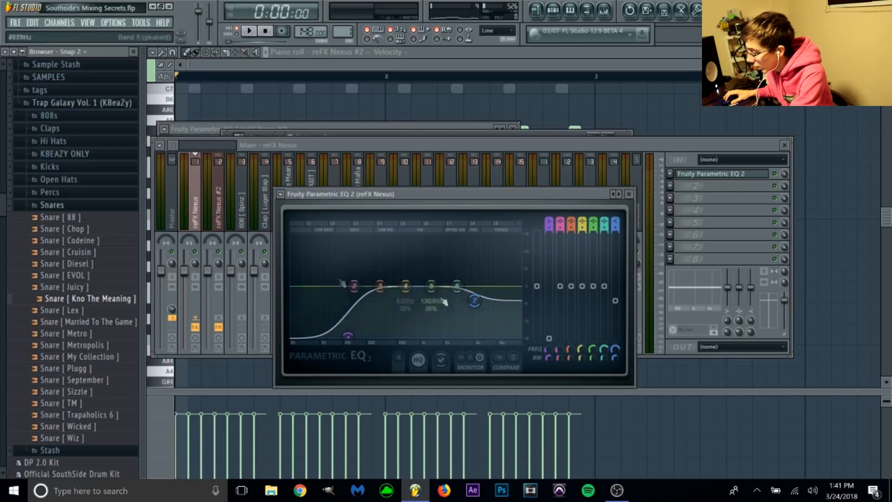
Open Fruity Parametric EQ 2 on the reFX Nexus #2 track, move low-cut band 1 higher in frequency, and return to the mixer.
click(214, 206)
click(693, 176)
drag(235, 272, 260, 270)
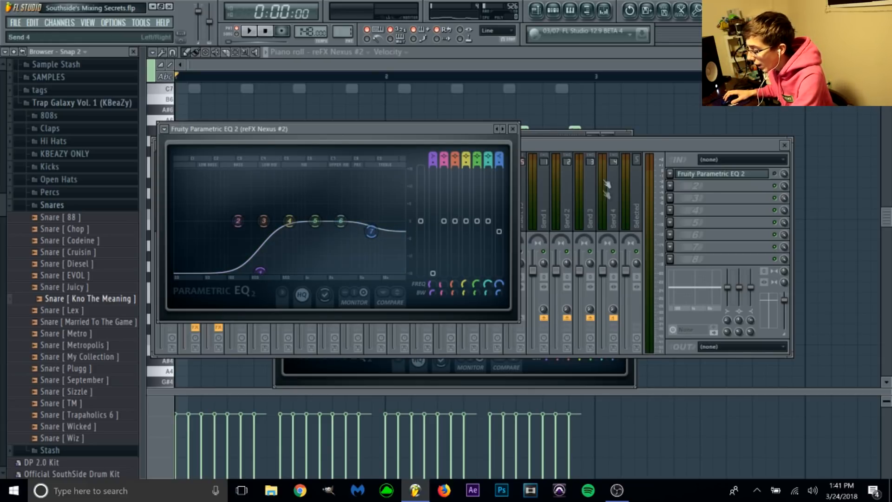
drag(584, 230, 212, 216)
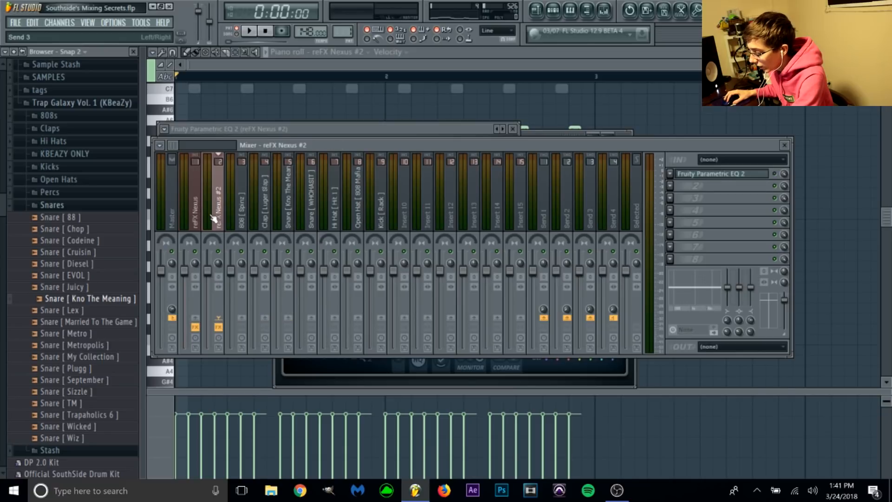
Play the pattern with the step sequencer open and set the 808 [ Spinz ] channel volume to 96%.
click(553, 10)
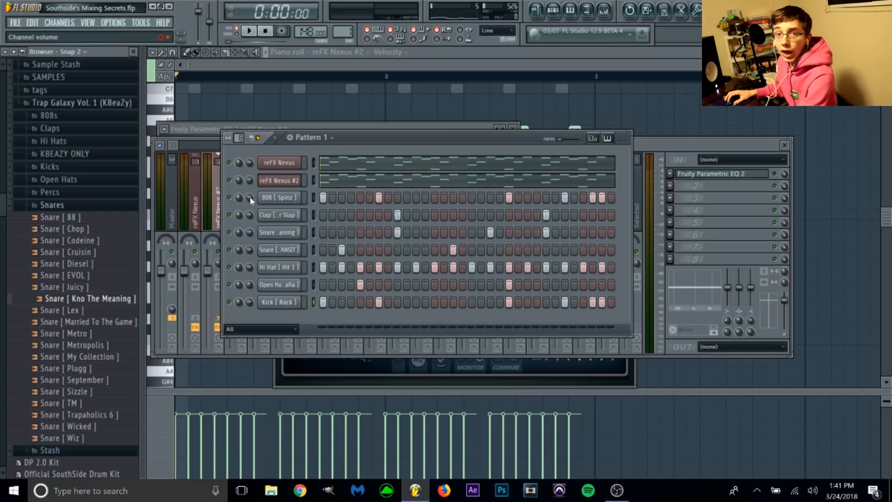
key(space)
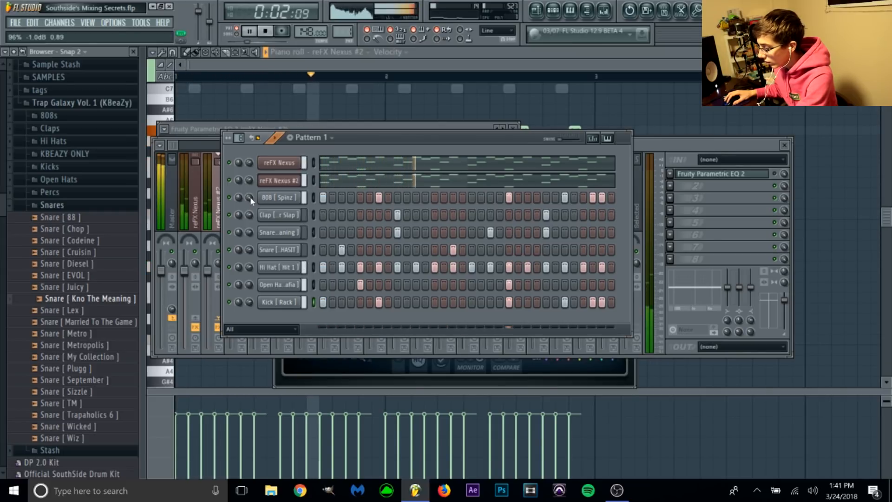
key(space)
Solo the clap channel and raise its channel volume slightly.
right_click(229, 215)
click(236, 220)
drag(250, 214, 250, 208)
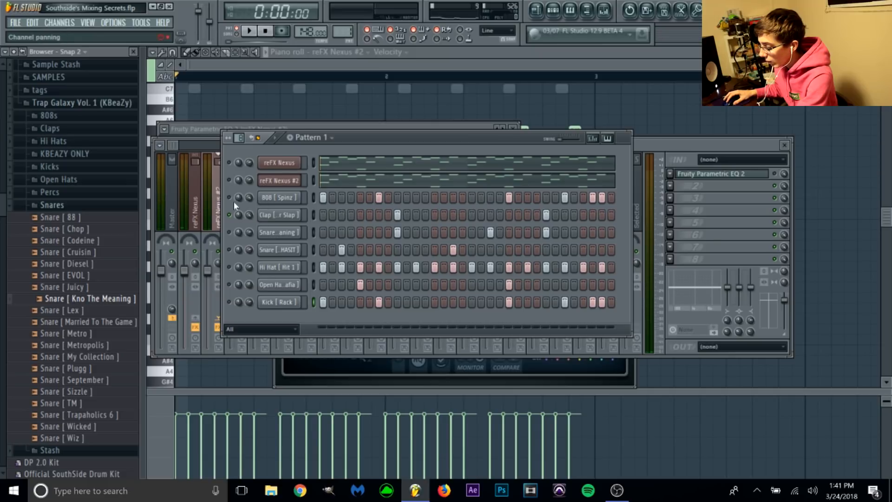
Unmute the melody and 808 channels to hear them with the clap, and unmute the first snare channel.
click(230, 162)
key(space)
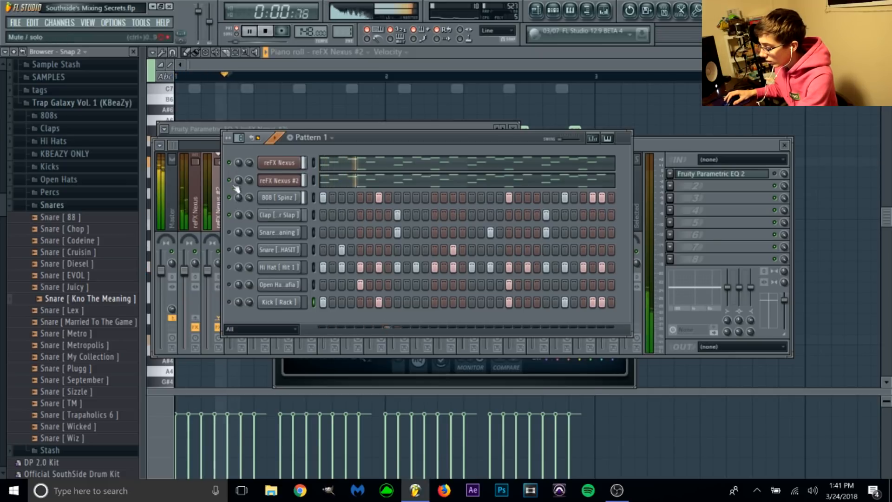
key(space)
drag(238, 235, 239, 236)
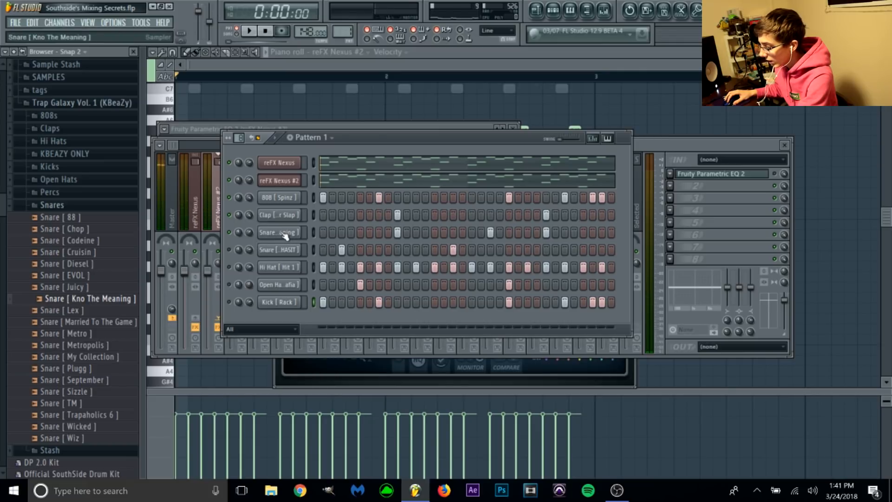
Play the pattern with the second snare channel unmuted and set that snare's channel volume to 72%.
key(space)
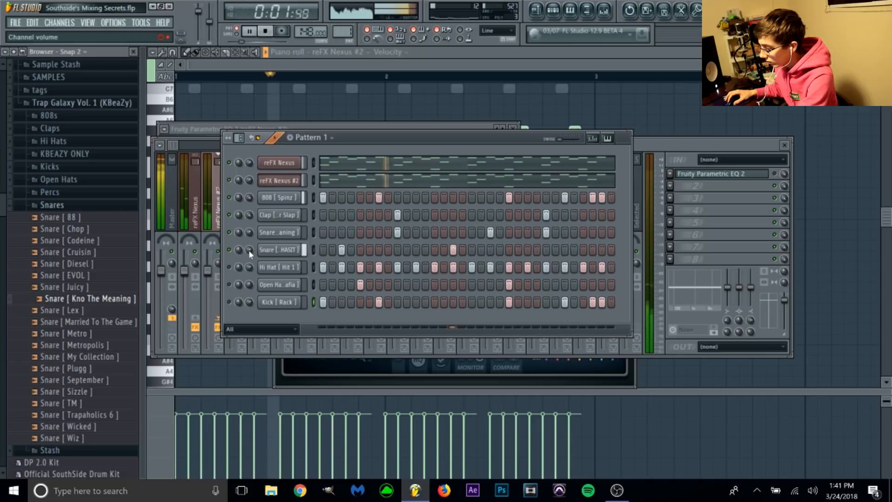
drag(250, 251, 253, 239)
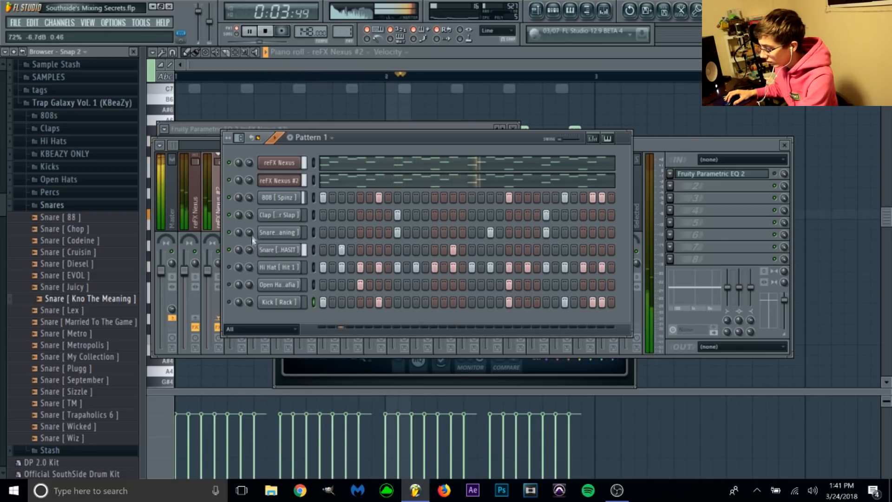
key(space)
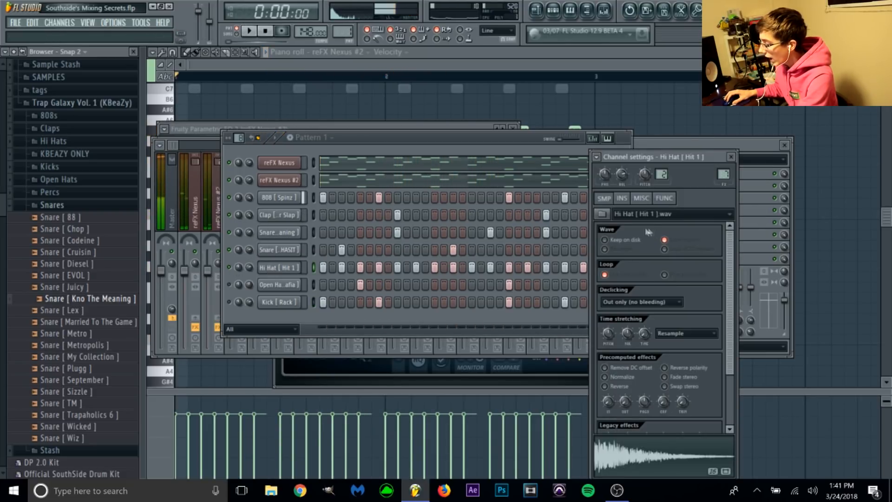
Solo the Hi Hat [ Hit 1 ] channel, open its channel settings, and move the sample's root note slightly above C5.
right_click(230, 267)
click(241, 272)
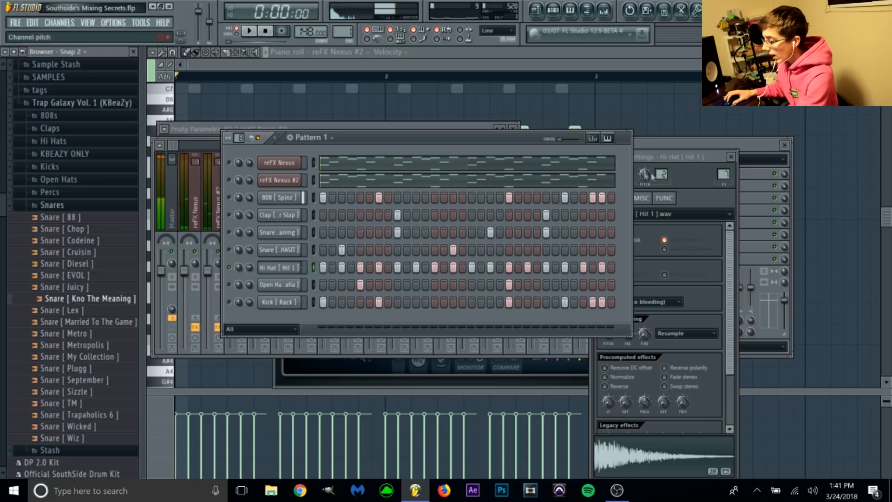
click(690, 158)
key(space)
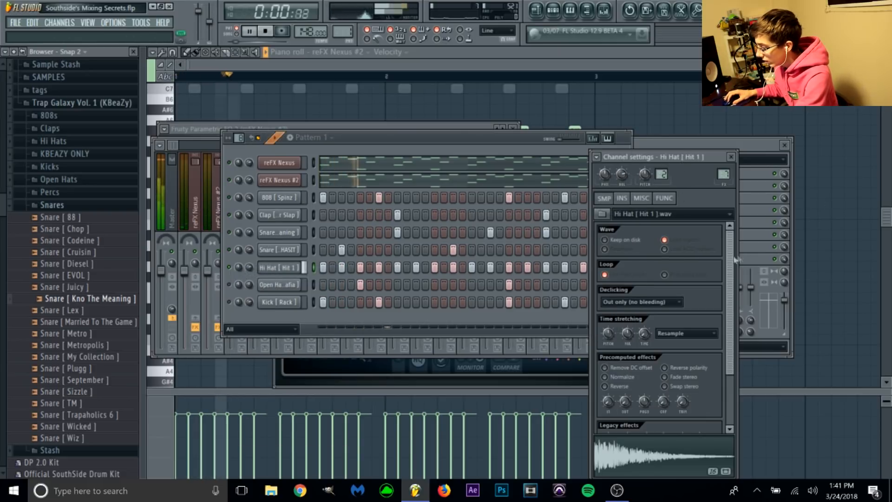
key(space)
scroll(635, 364, down, 3)
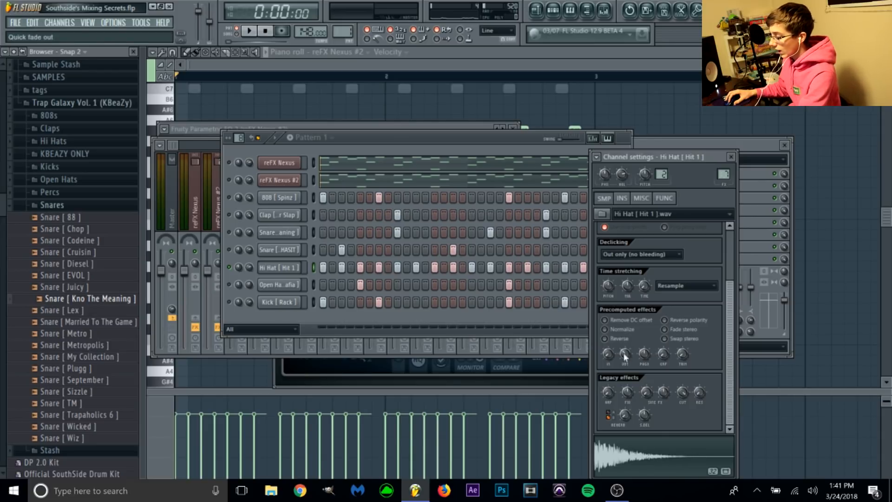
click(642, 198)
right_click(672, 329)
key(space)
key(space)
Unmute the other drum channels, play the pattern without the melodies, and raise the open hat's channel volume slightly.
click(230, 250)
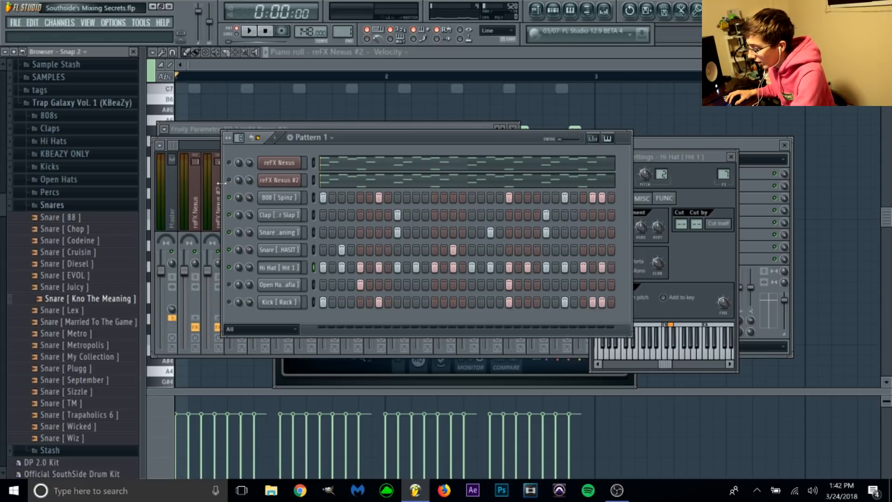
key(space)
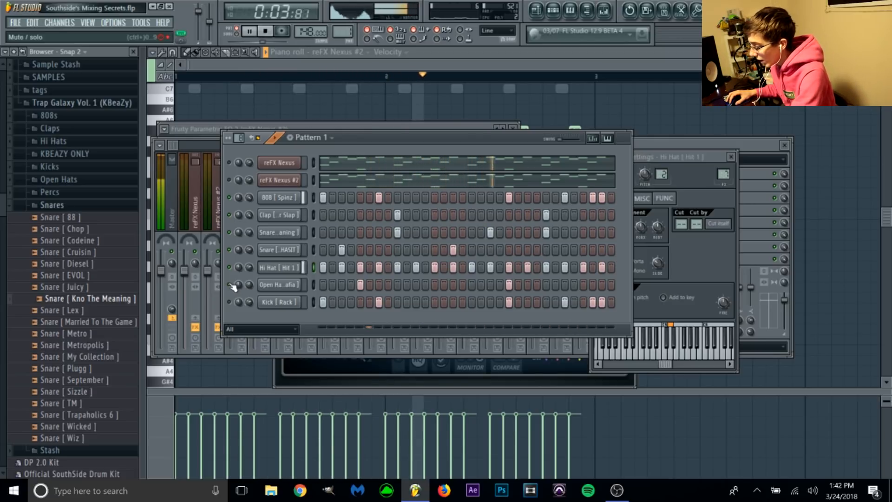
drag(249, 285, 251, 283)
key(space)
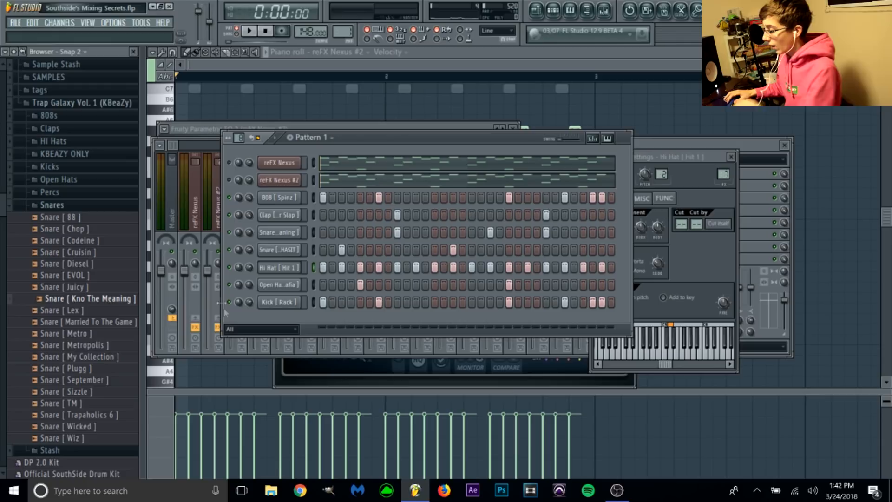
View the Kick [ Rack ] sample settings and raise the kick's channel volume in the step sequencer.
click(293, 303)
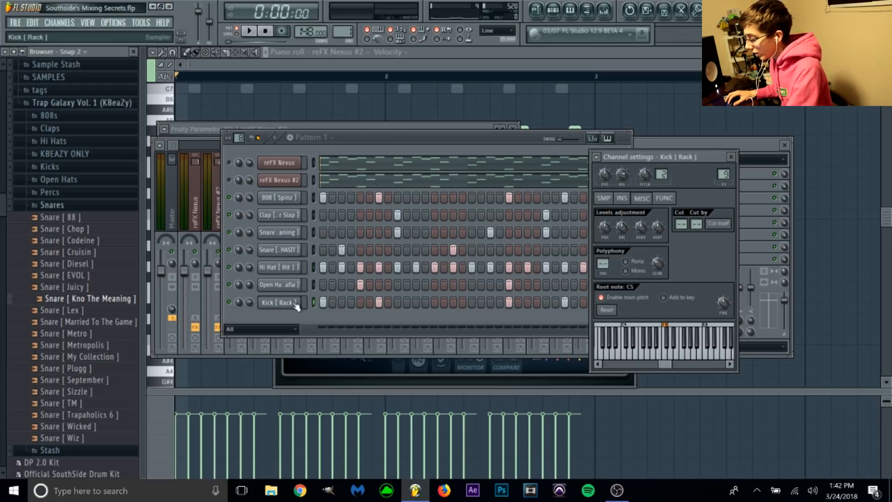
click(603, 198)
click(553, 12)
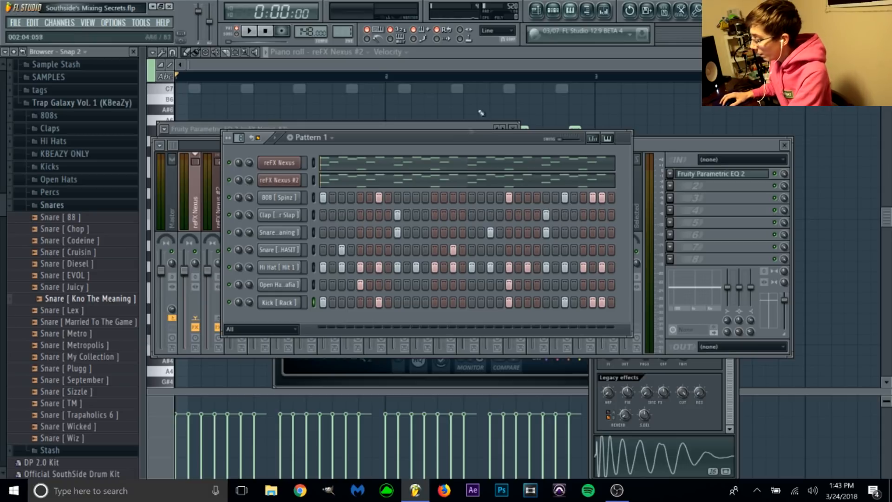
drag(250, 303, 250, 297)
Raise the Kick [ Rack ] mixer track's fader slightly and play the full pattern with all channels.
drag(197, 214, 387, 211)
mouse_move(370, 271)
mouse_down()
mouse_move(370, 251)
mouse_move(372, 264)
mouse_up()
key(space)
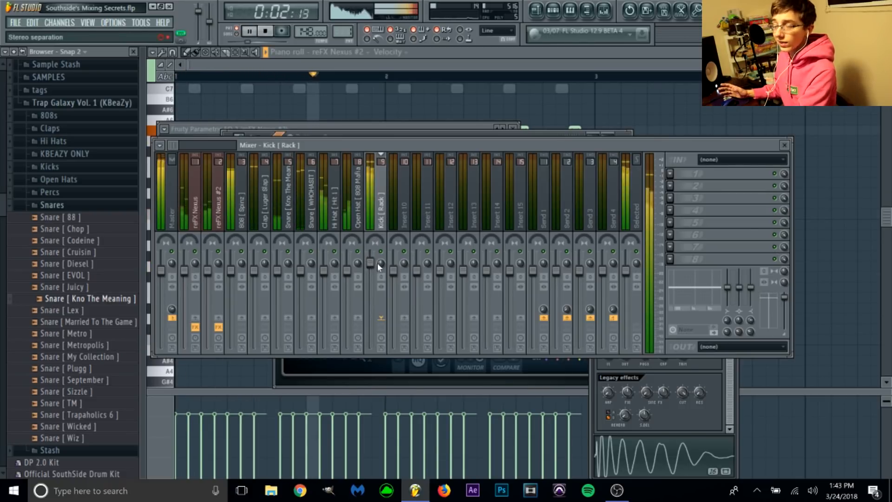
key(F6)
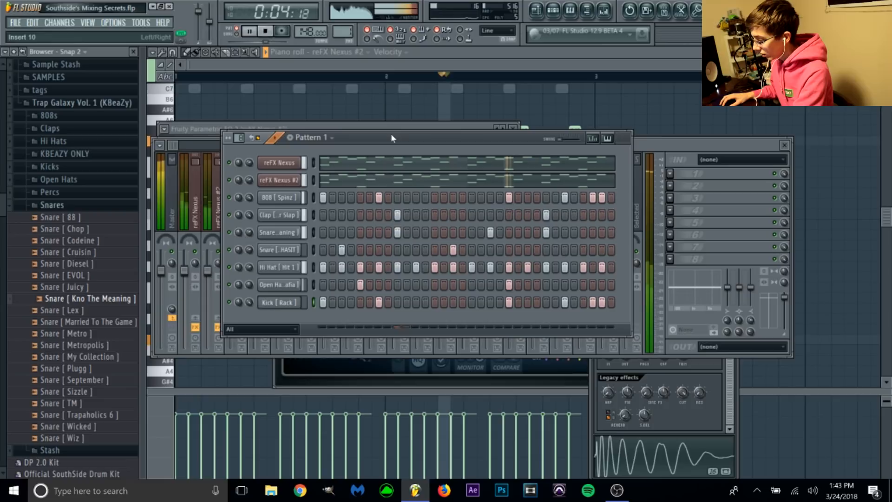
key(space)
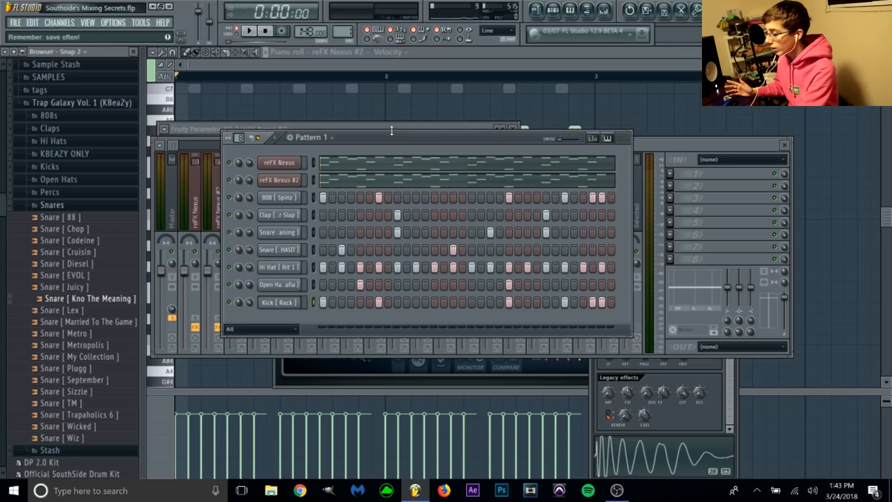
Load Fruity Parametric EQ and Fruity Soft Clipper into the first two effect slots of the Master track.
click(175, 212)
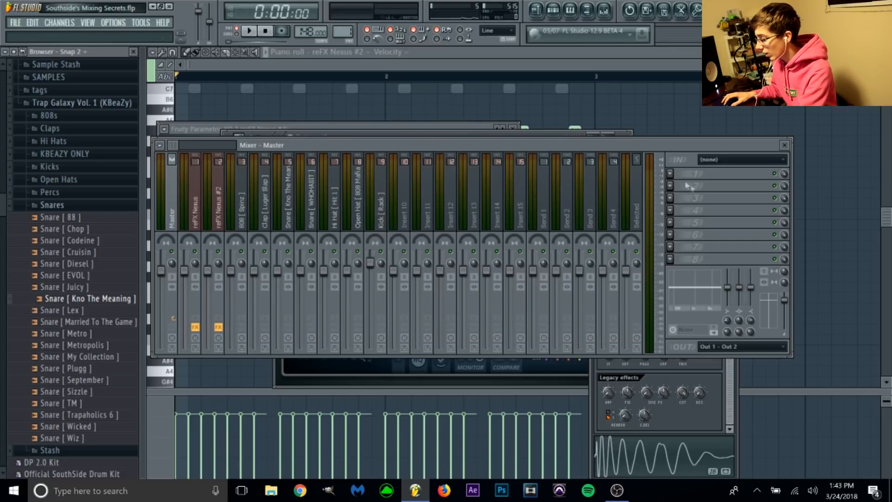
click(670, 173)
click(705, 180)
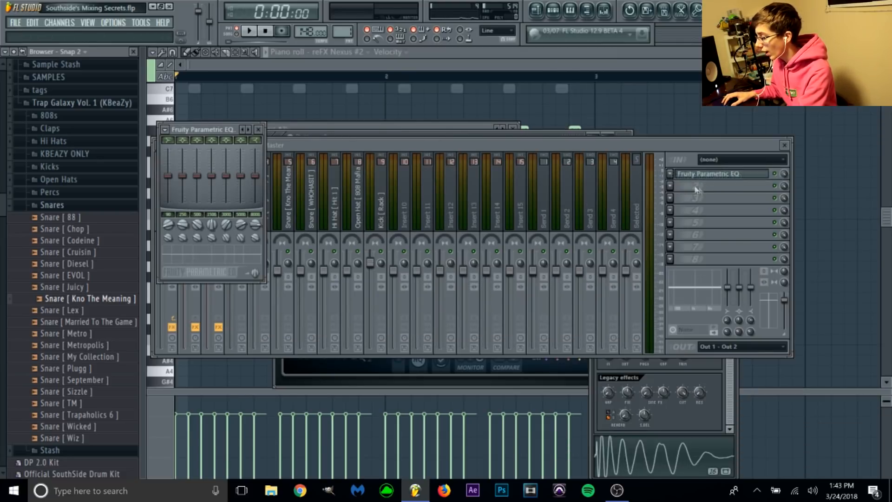
click(672, 186)
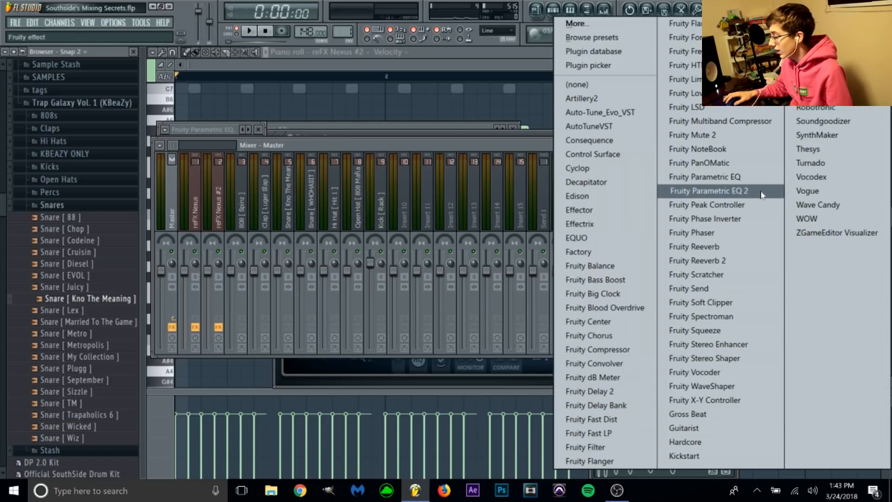
click(711, 302)
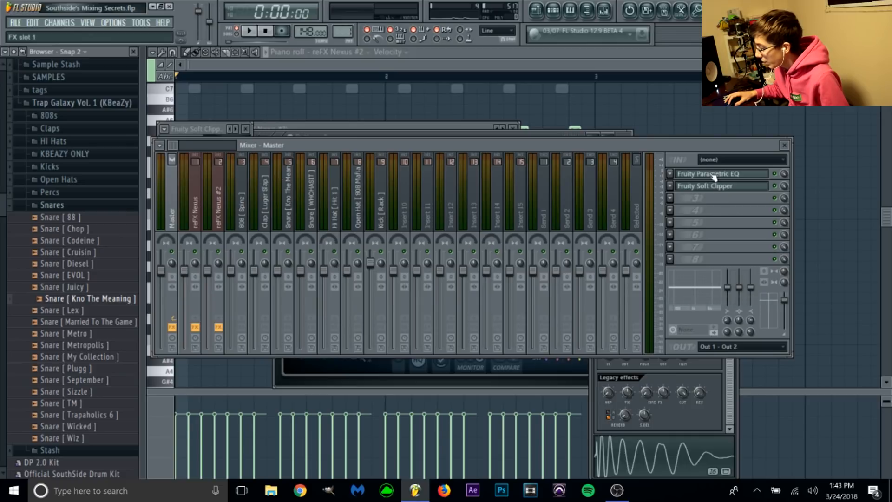
In the Master's Fruity Parametric EQ, set the lowest band to 0.8 dB, boost the highest band slightly, and play the beat.
click(714, 174)
click(720, 187)
click(716, 177)
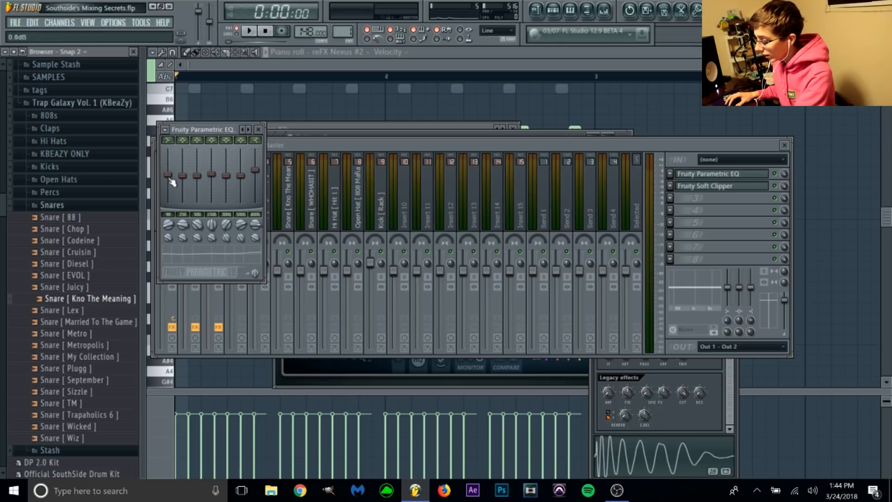
key(space)
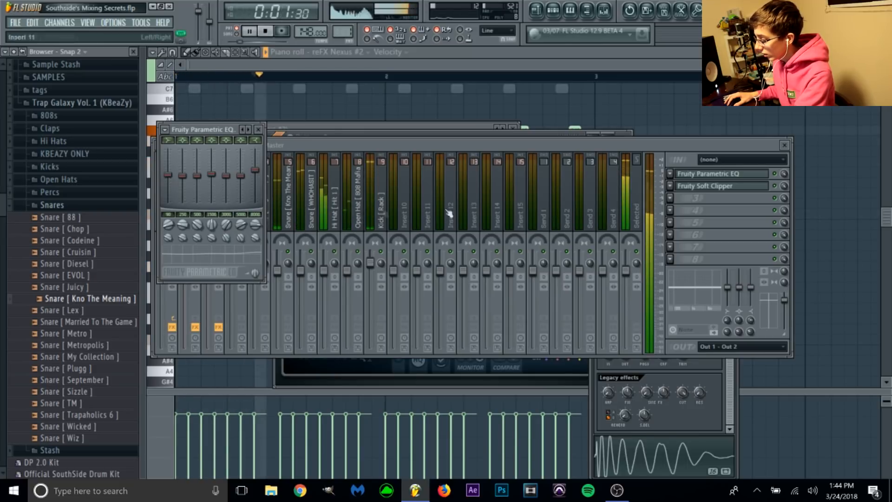
key(space)
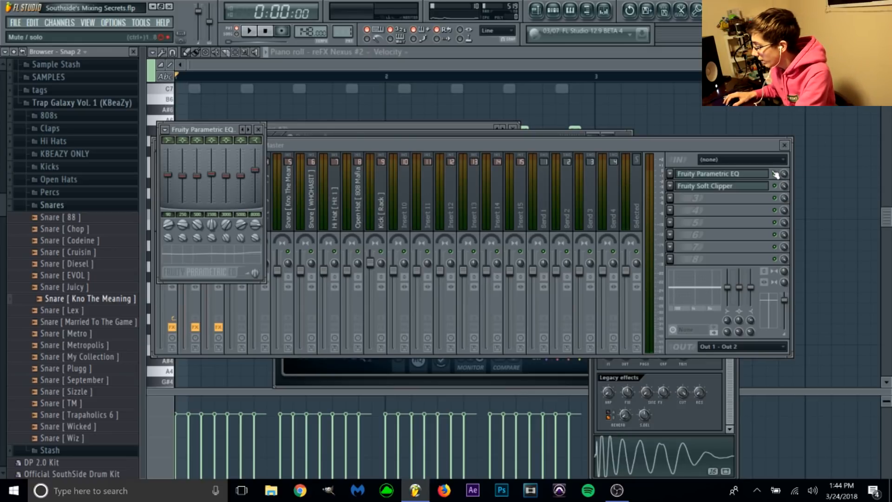
Bypass the Master track's EQ and soft clipper and play the beat without them.
click(775, 175)
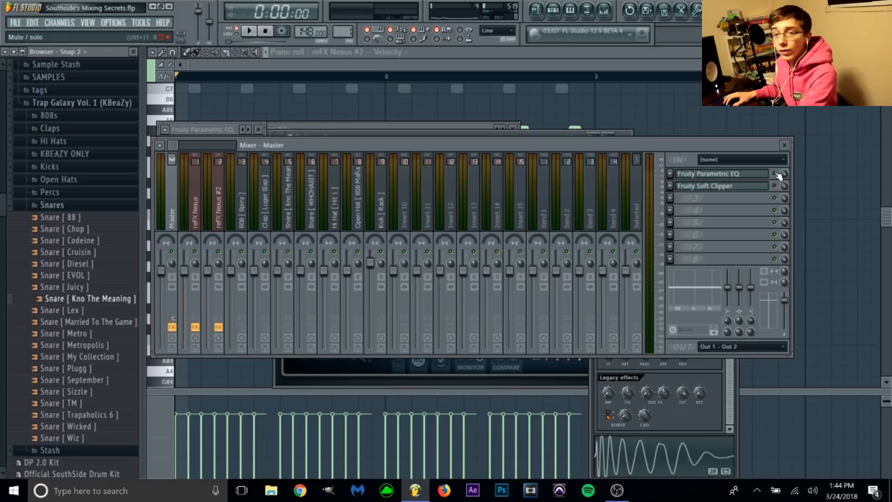
key(space)
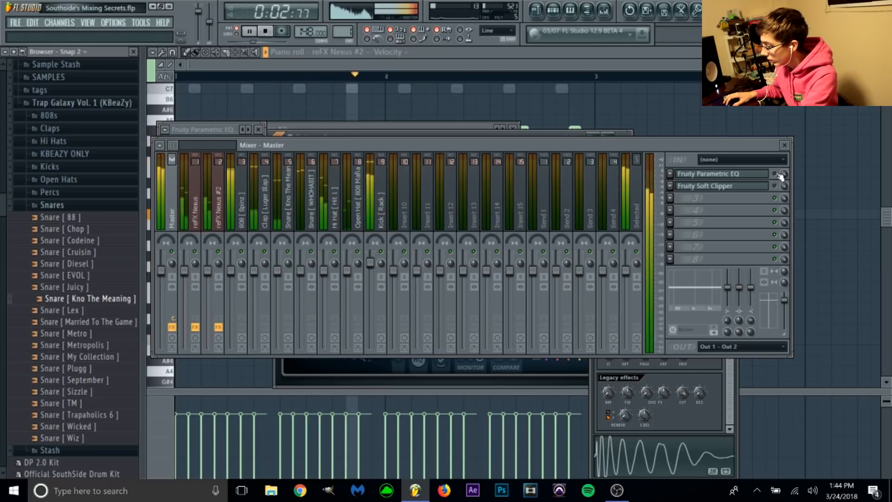
key(space)
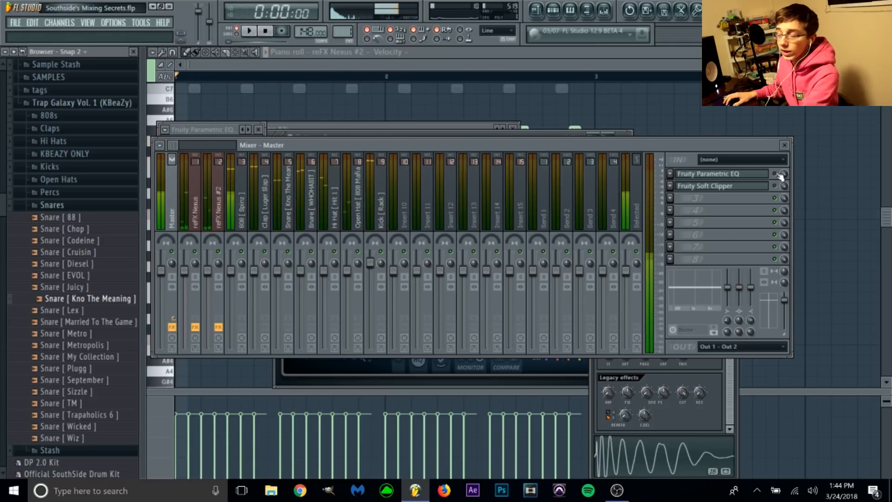
Play the beat with both Master effects enabled and raise the EQ's highest band to 7.2 dB.
key(space)
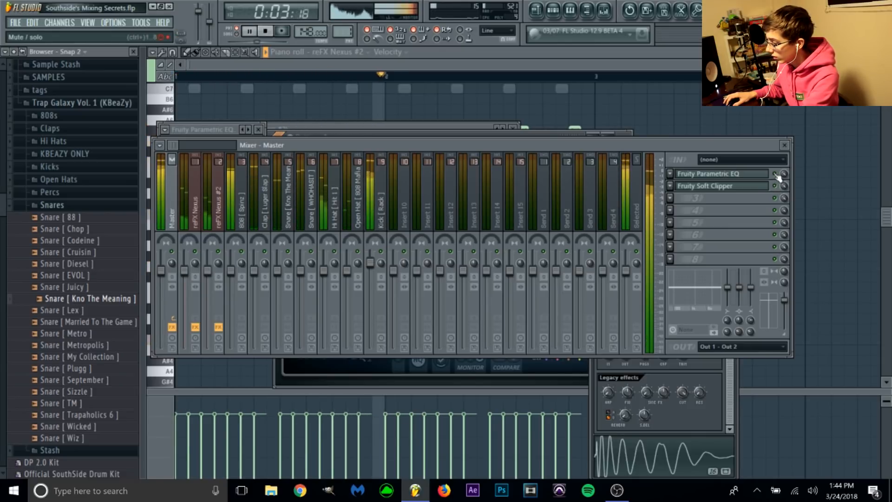
click(769, 175)
key(space)
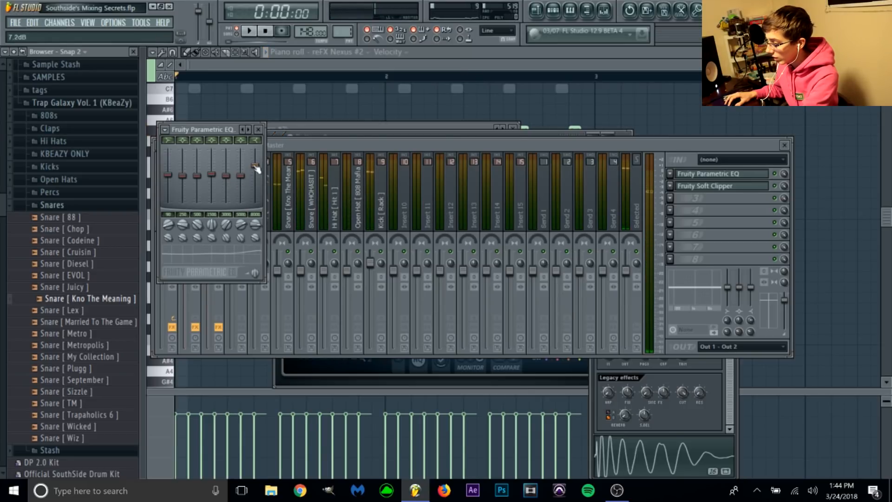
Compare the beat with the Master's EQ and soft clipper bypassed and re-enabled, leaving both effects on.
click(775, 173)
click(774, 186)
key(space)
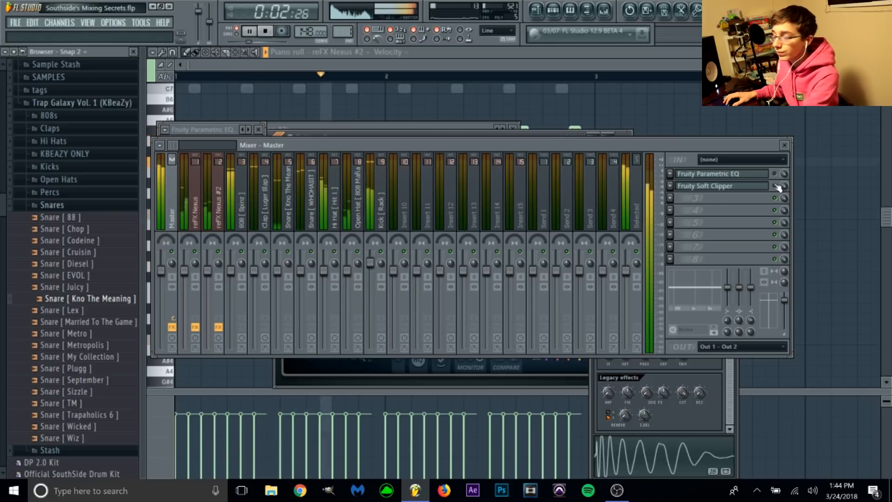
key(space)
click(775, 174)
click(775, 186)
key(space)
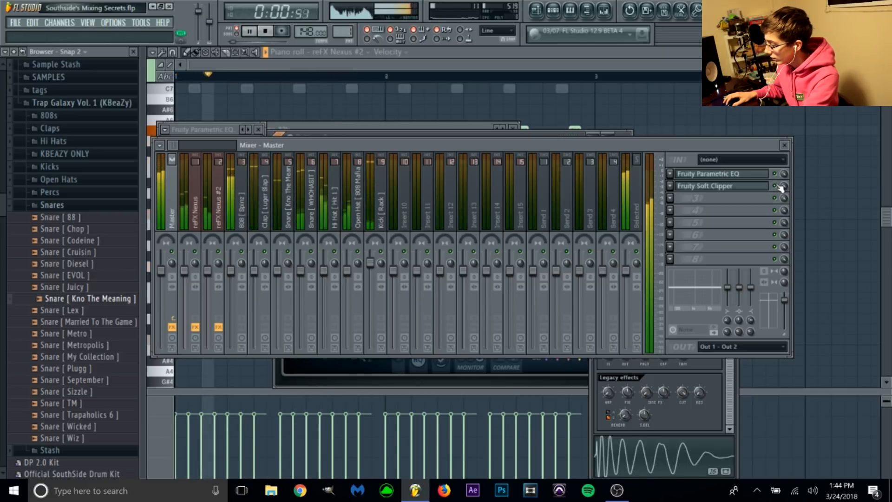
key(space)
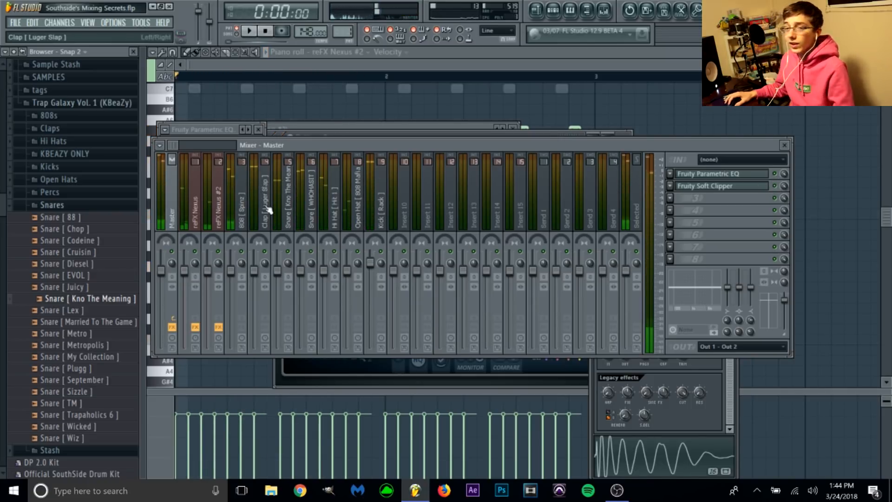
Review the hi-hat and melody mixer tracks and the Master's EQ settings, and play the finished mix.
click(336, 224)
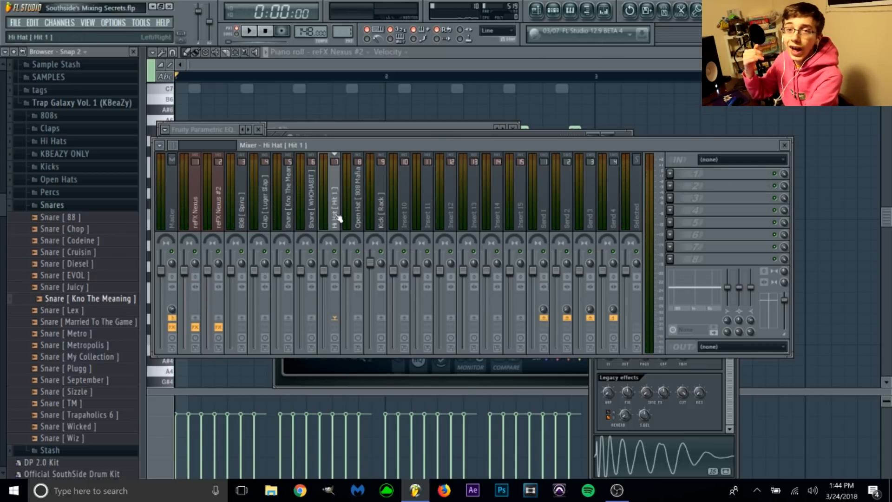
click(161, 201)
click(704, 177)
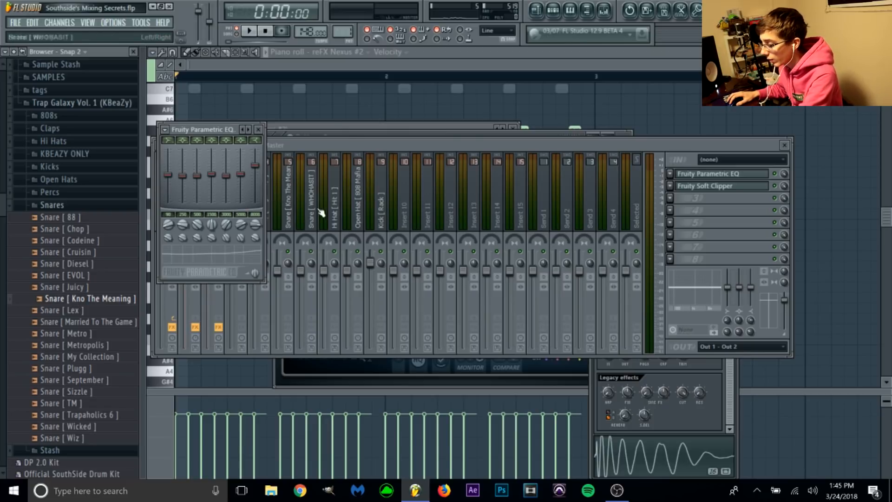
click(302, 215)
click(217, 213)
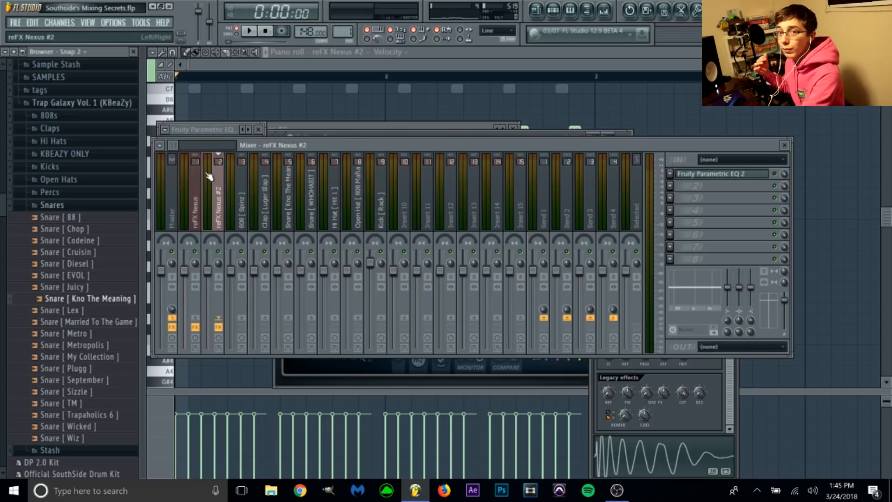
key(space)
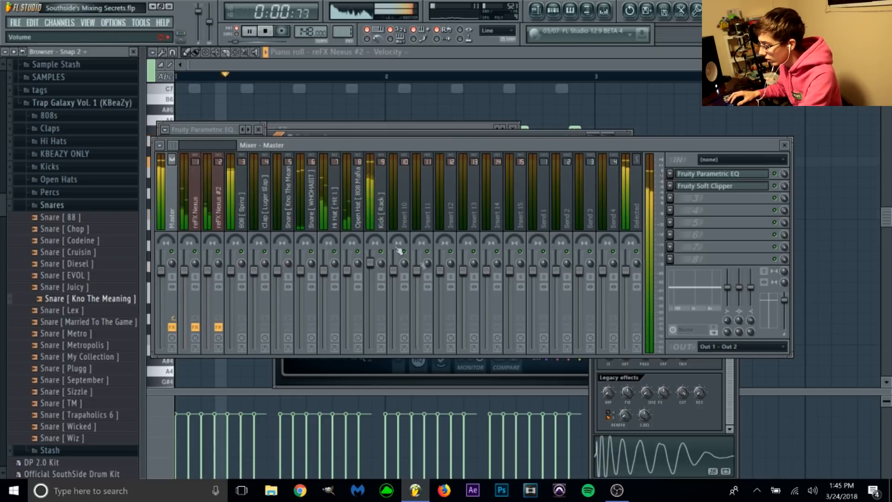
Send the Hi Hat [ Hit 1 ] channel's step pattern to its piano roll.
click(327, 200)
click(339, 52)
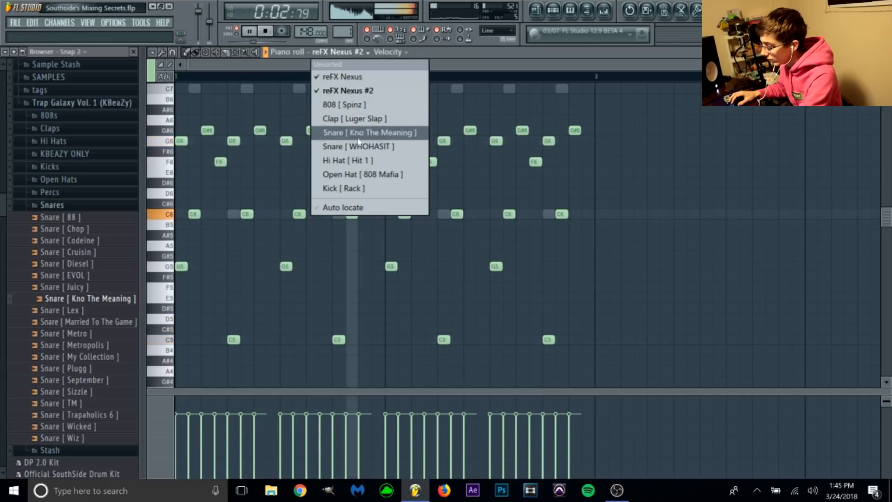
click(326, 148)
key(space)
click(552, 14)
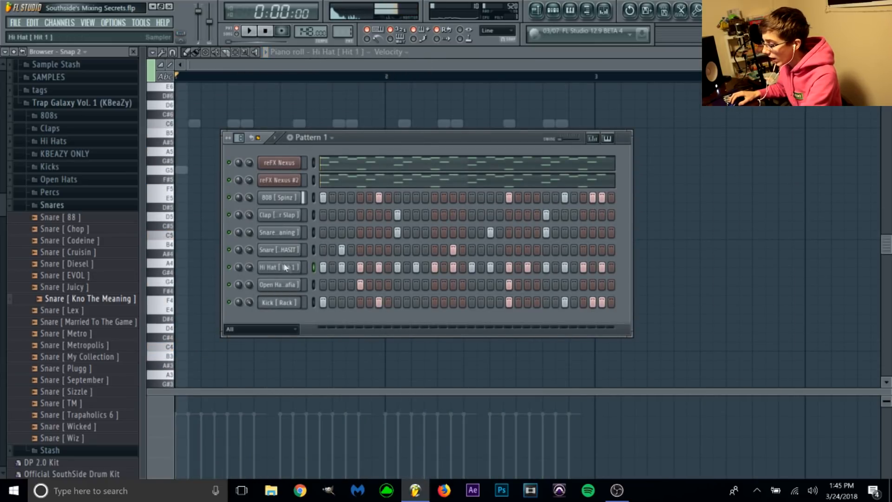
click(292, 236)
right_click(302, 265)
click(349, 264)
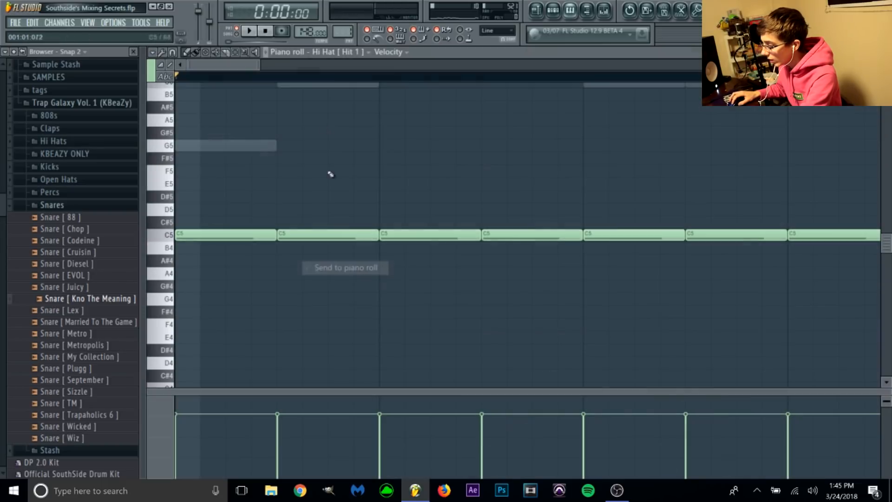
Set the piano roll snap to 1/3 step and replace the fourth hi-hat note with a fast F#4 roll.
click(173, 52)
click(199, 188)
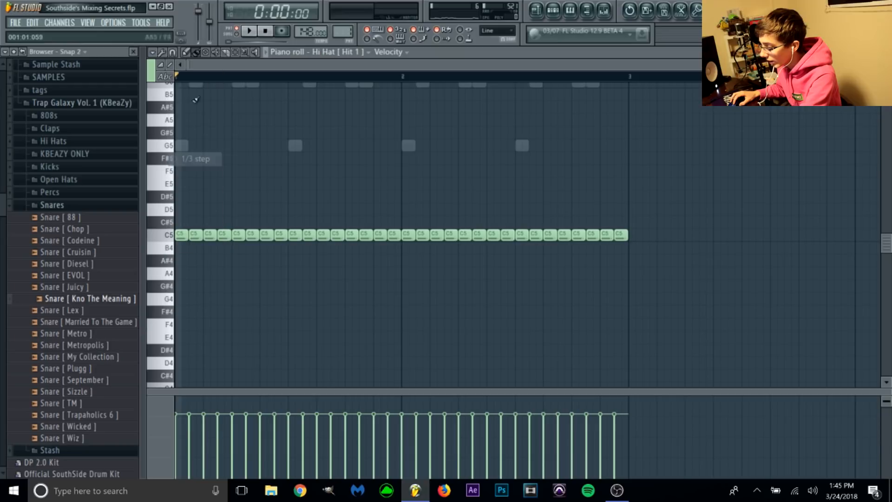
right_click(224, 235)
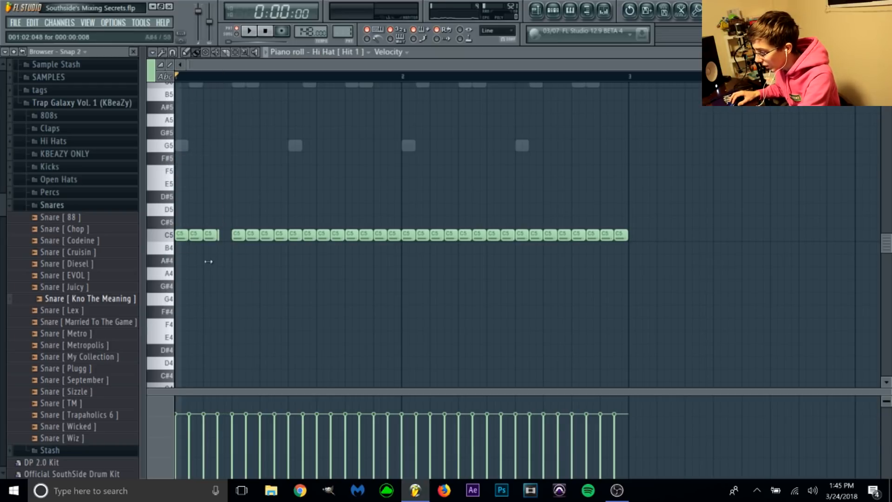
key(space)
mouse_move(218, 311)
mouse_down()
mouse_move(236, 308)
mouse_move(237, 237)
mouse_up()
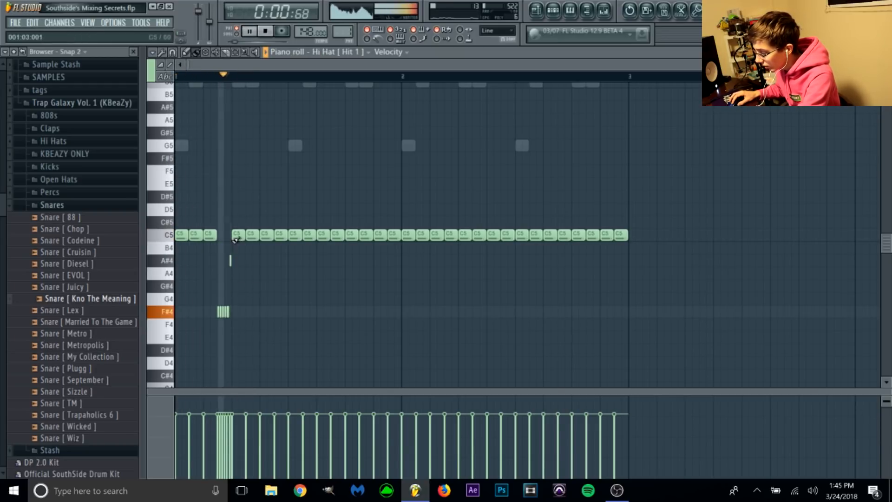
Pitch the first hi-hat roll downward from G4 through F#4 to F4, and return the hit after it to C5.
key(space)
key(space)
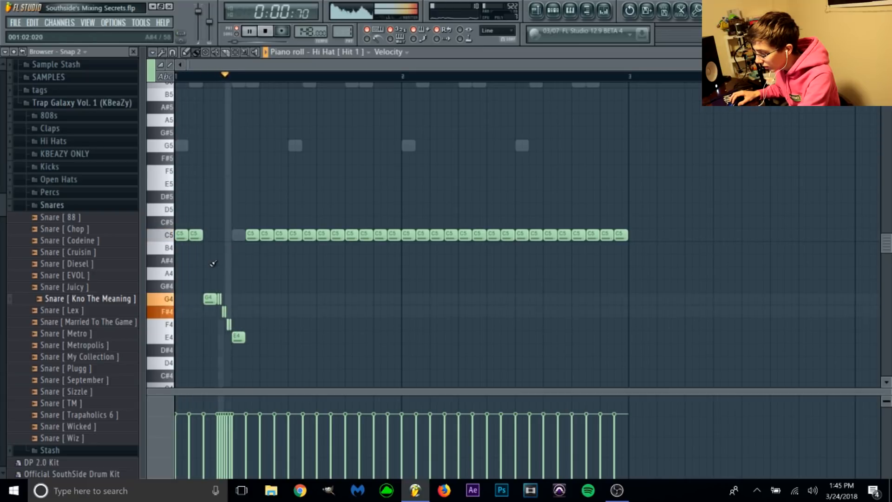
key(space)
key(space)
drag(239, 336, 238, 237)
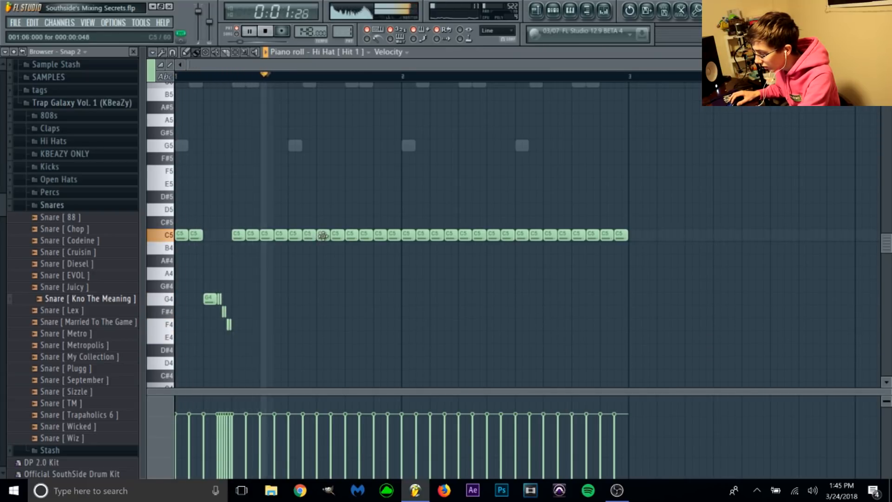
Replace the eleventh hi-hat hit of bar 1 with three short notes on C5.
key(space)
right_click(323, 235)
key(space)
drag(319, 236, 321, 236)
click(324, 236)
click(329, 236)
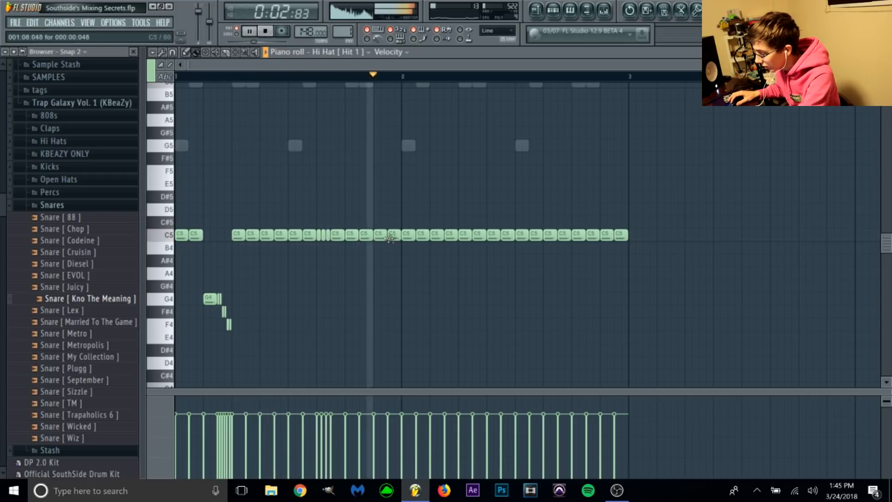
Replace bar 2's third hi-hat hit with a short G4 roll and its fifth with a roll descending from F#4.
right_click(440, 236)
click(432, 299)
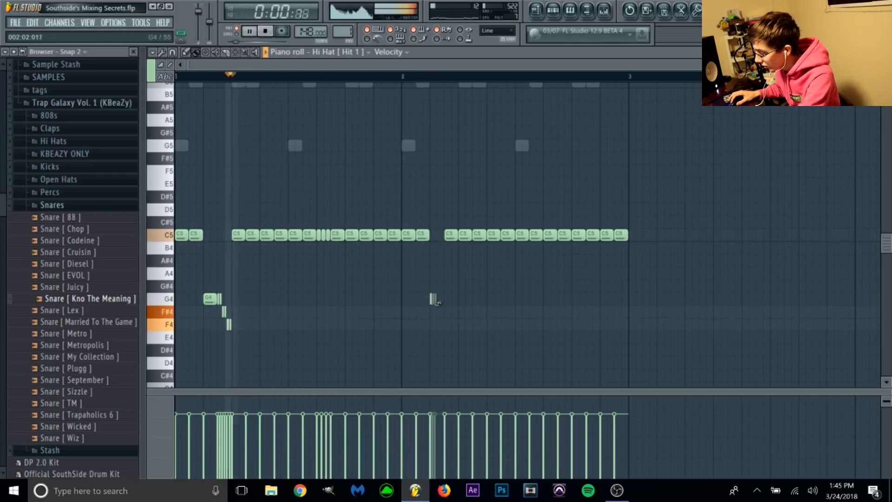
right_click(466, 235)
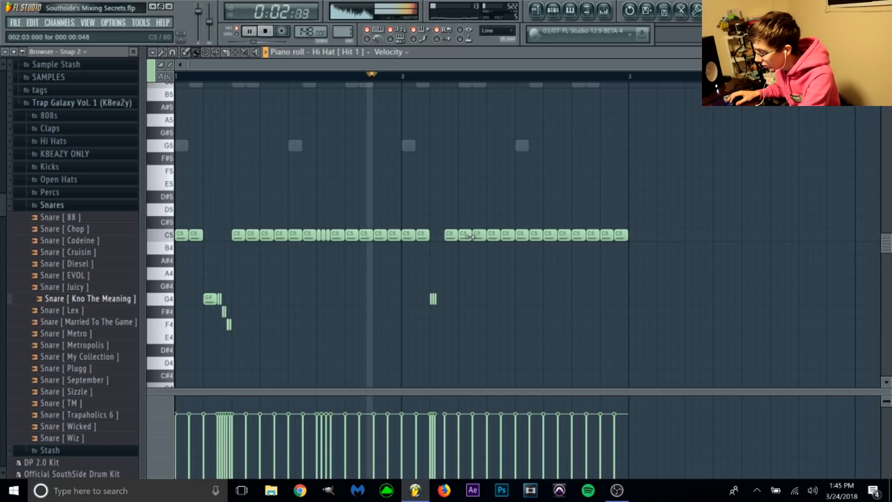
drag(460, 301, 478, 350)
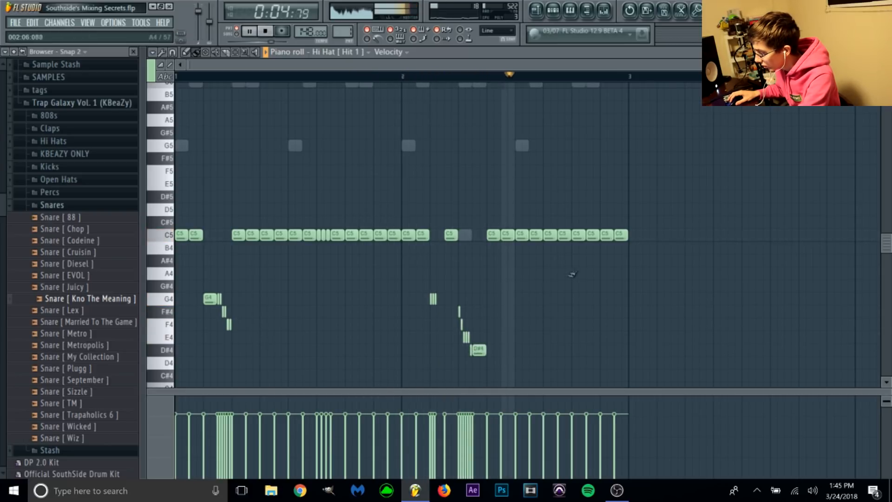
Add a fast C5 hi-hat roll just before bar 2's last hit and lower the hit preceding the roll to G#4.
drag(587, 326, 608, 325)
right_click(607, 325)
drag(602, 274, 610, 239)
key(ctrl+z)
drag(593, 290, 584, 291)
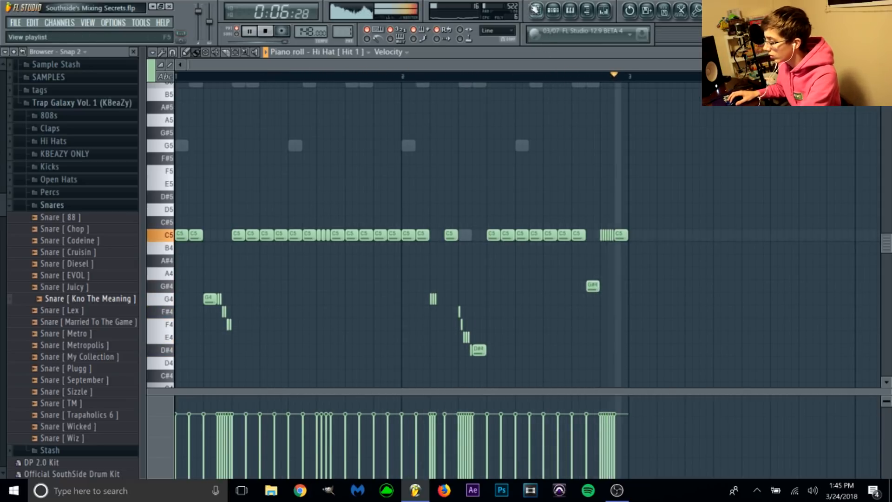
Compare the beat with the Master's EQ and soft clipper bypassed and with both effects enabled.
click(554, 11)
click(604, 10)
key(space)
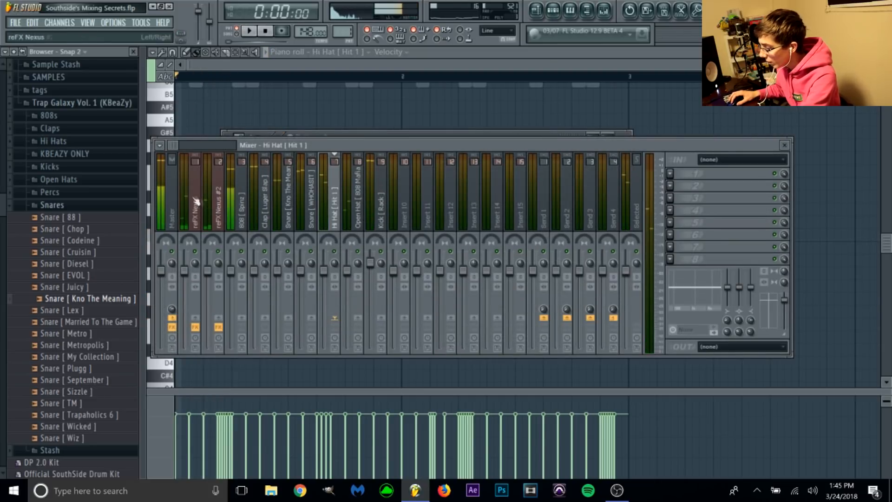
click(163, 194)
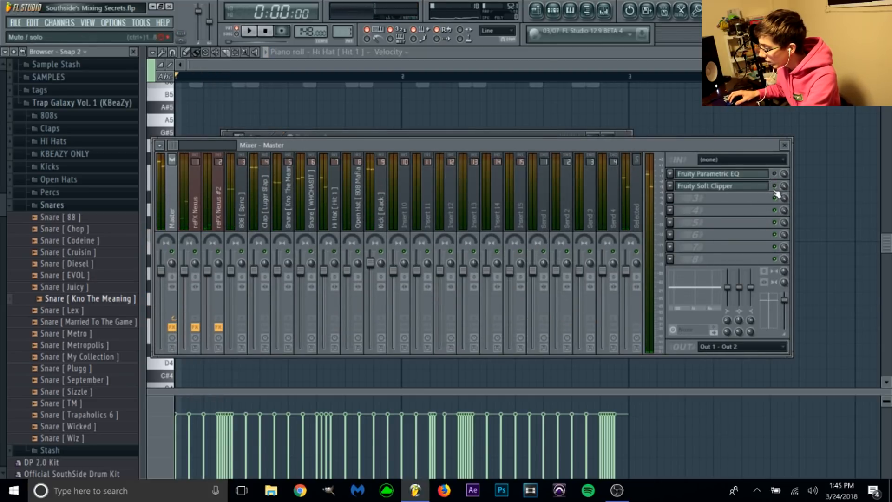
key(space)
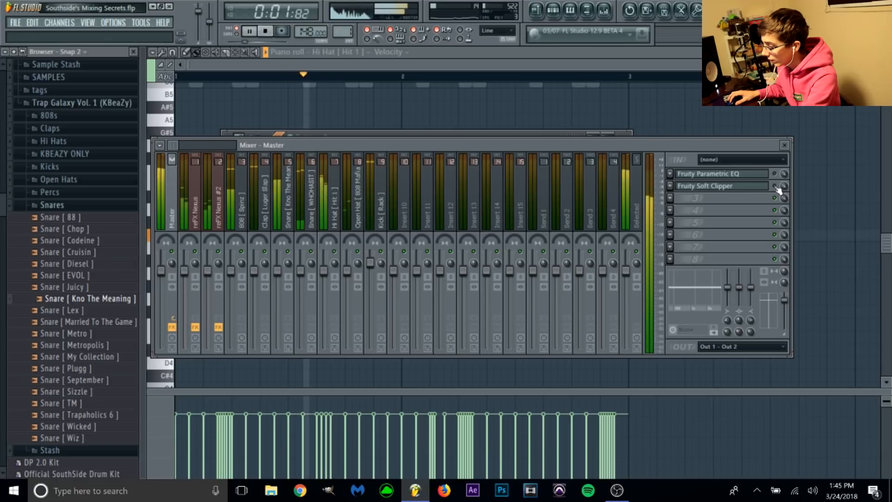
key(space)
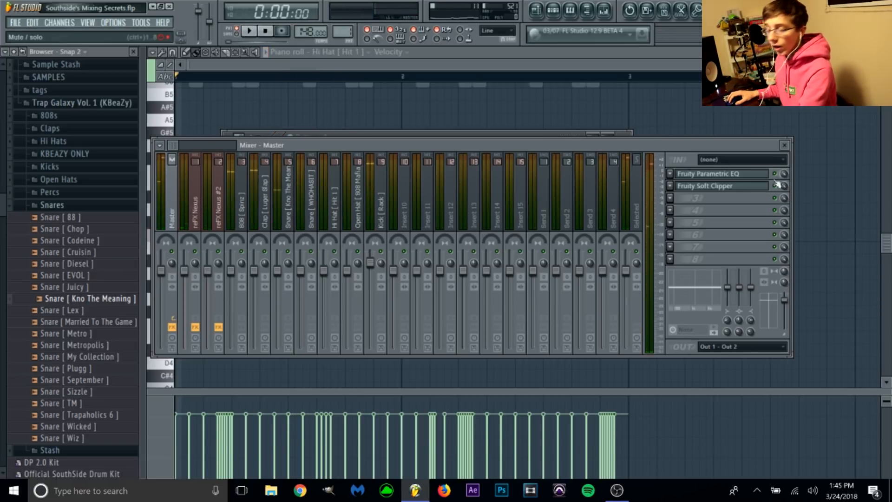
key(space)
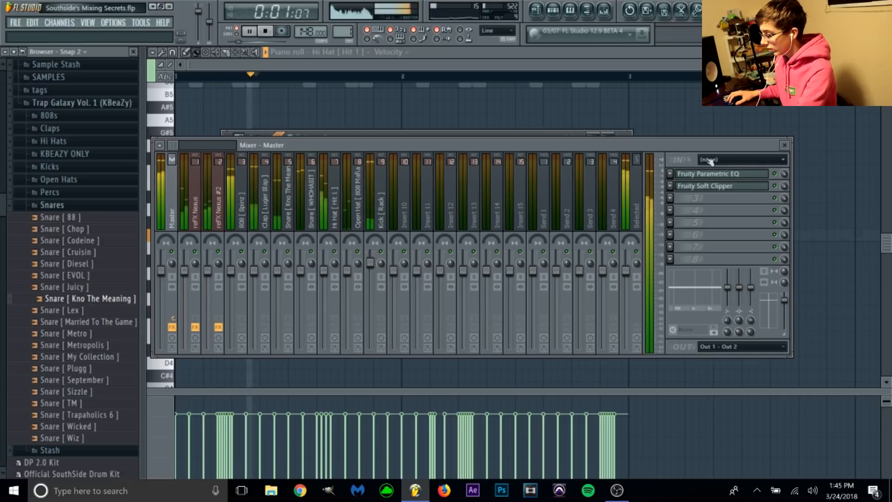
key(F6)
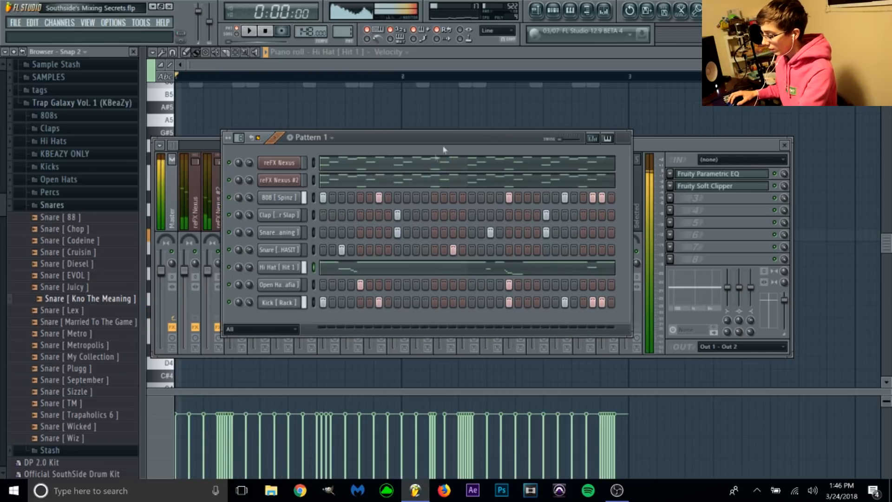
Raise the Kick [ Rack ] mixer track's volume slightly and play the beat to check the level.
key(space)
drag(195, 211, 381, 212)
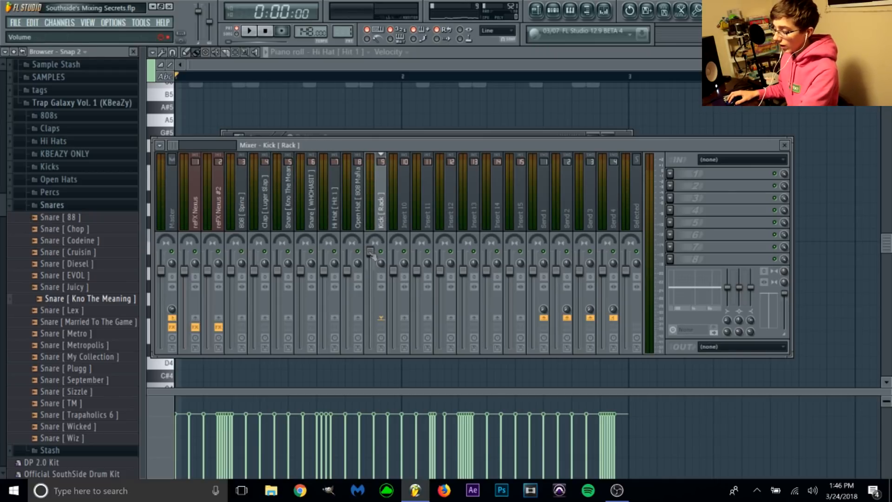
key(space)
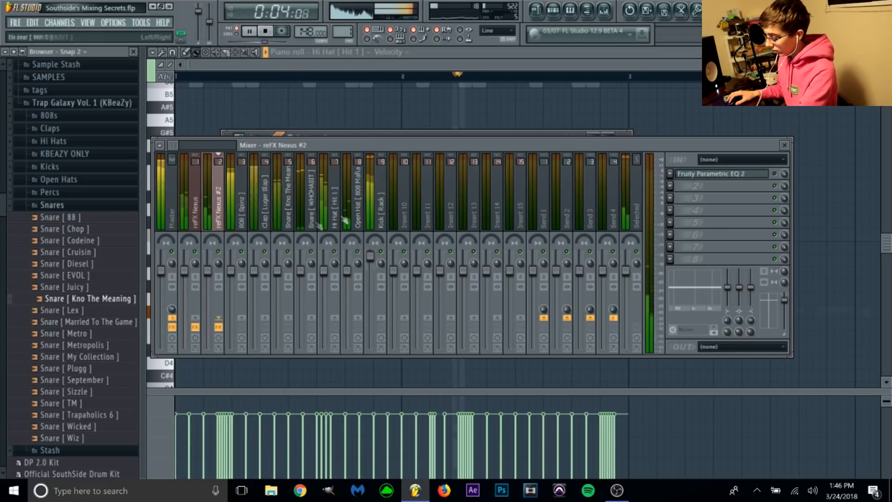
key(space)
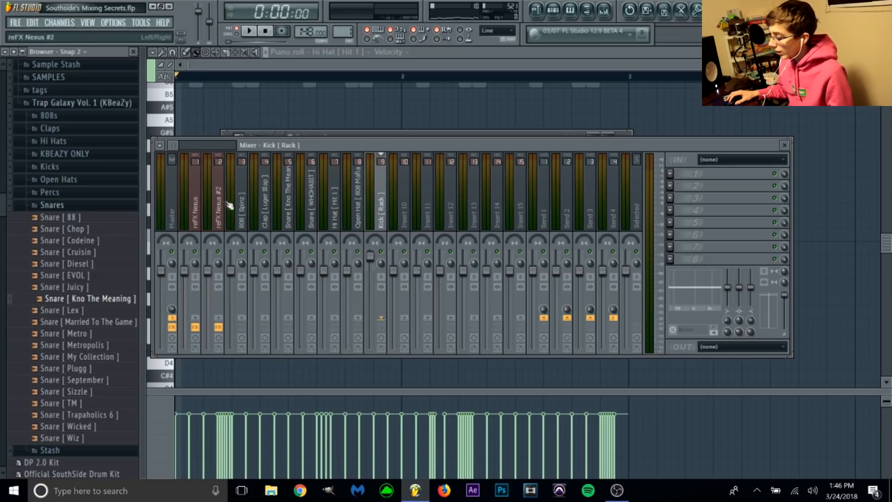
Add Fruity Blood Overdrive to the first effect slot of the 808 [ Spinz ] mixer track and play the beat.
click(229, 206)
click(679, 172)
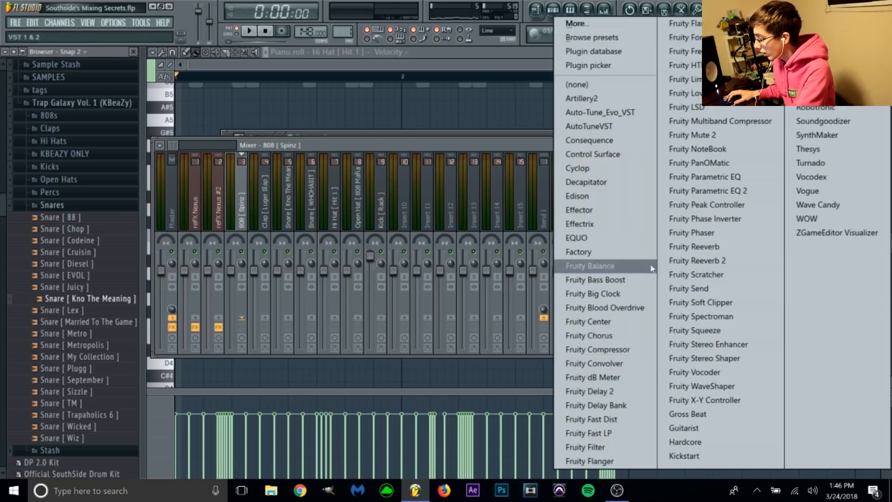
click(633, 307)
key(space)
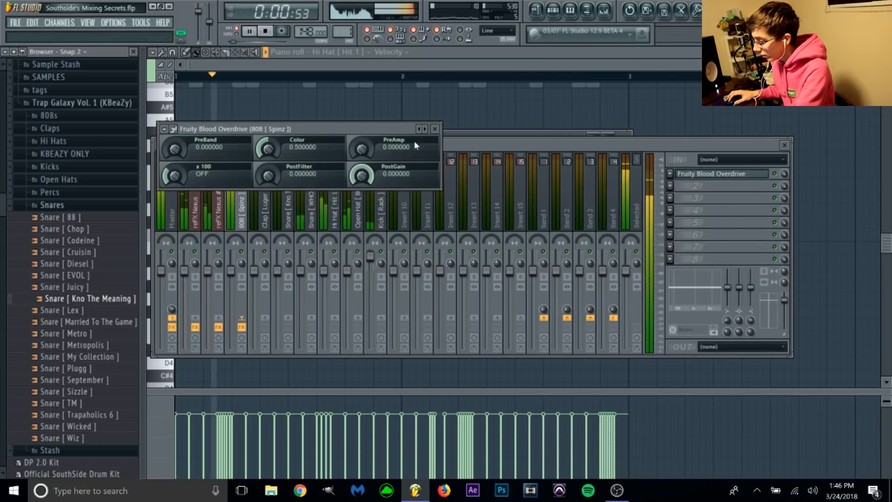
Lower the 808 [ Spinz ] mixer track's volume slightly and show its Fruity Blood Overdrive settings.
click(244, 205)
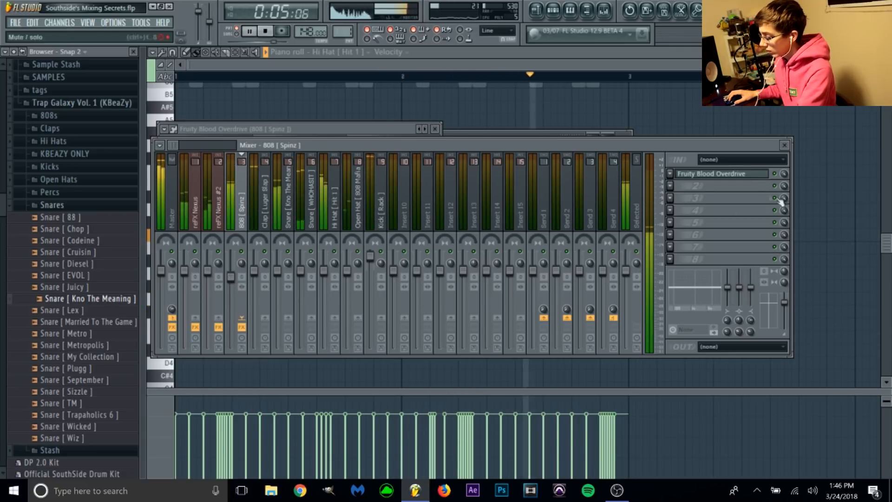
click(753, 174)
key(space)
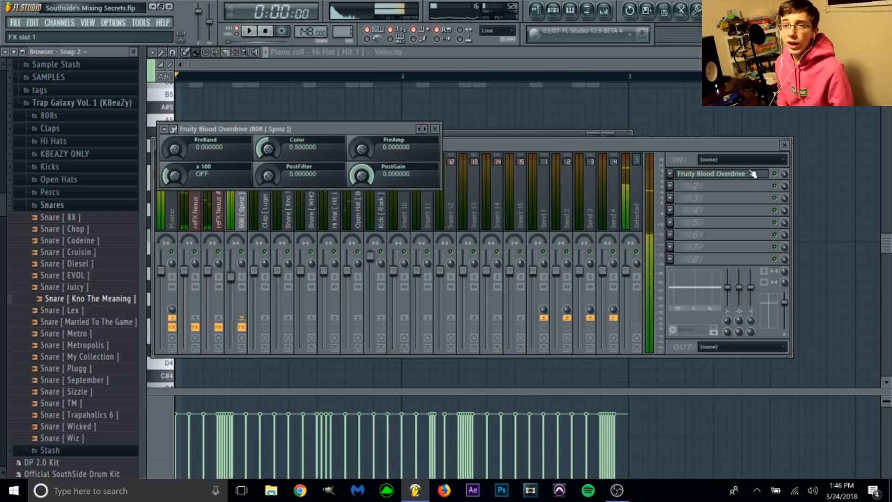